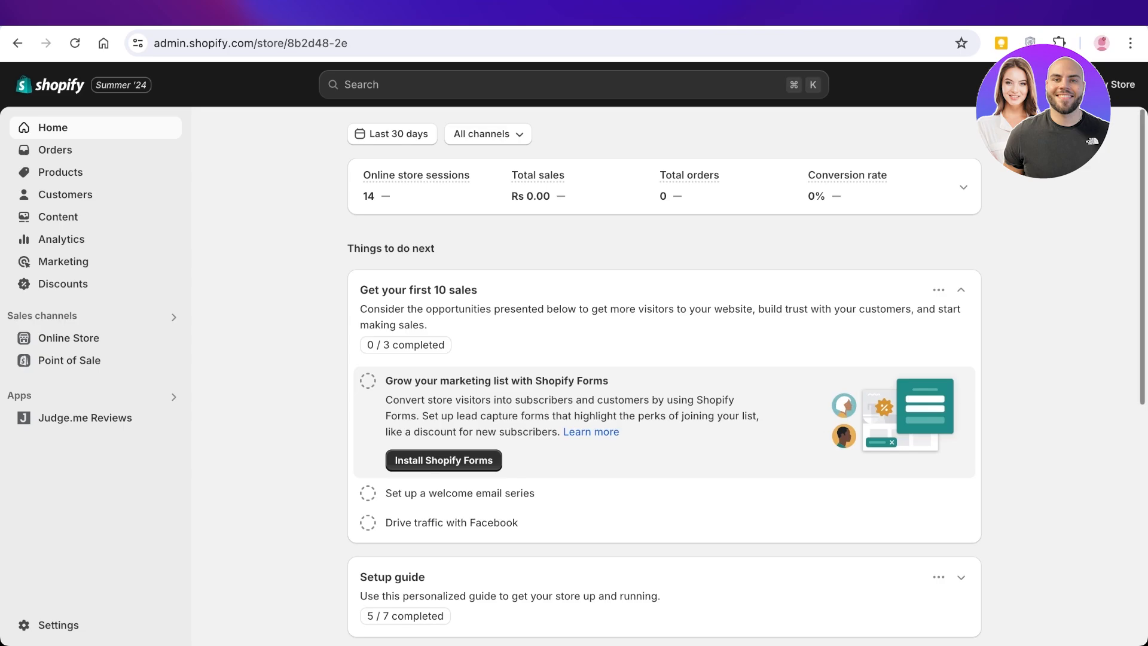
- Open the Shopify App Store from the store's apps and sales channels settings
left_click(61, 172)
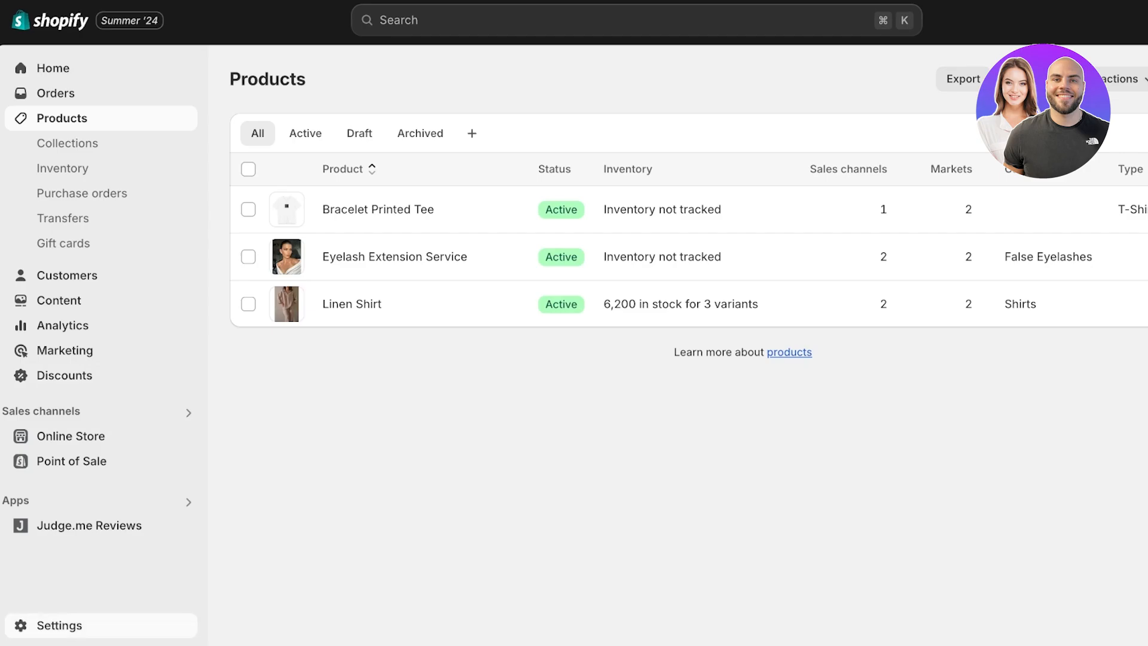
left_click(59, 626)
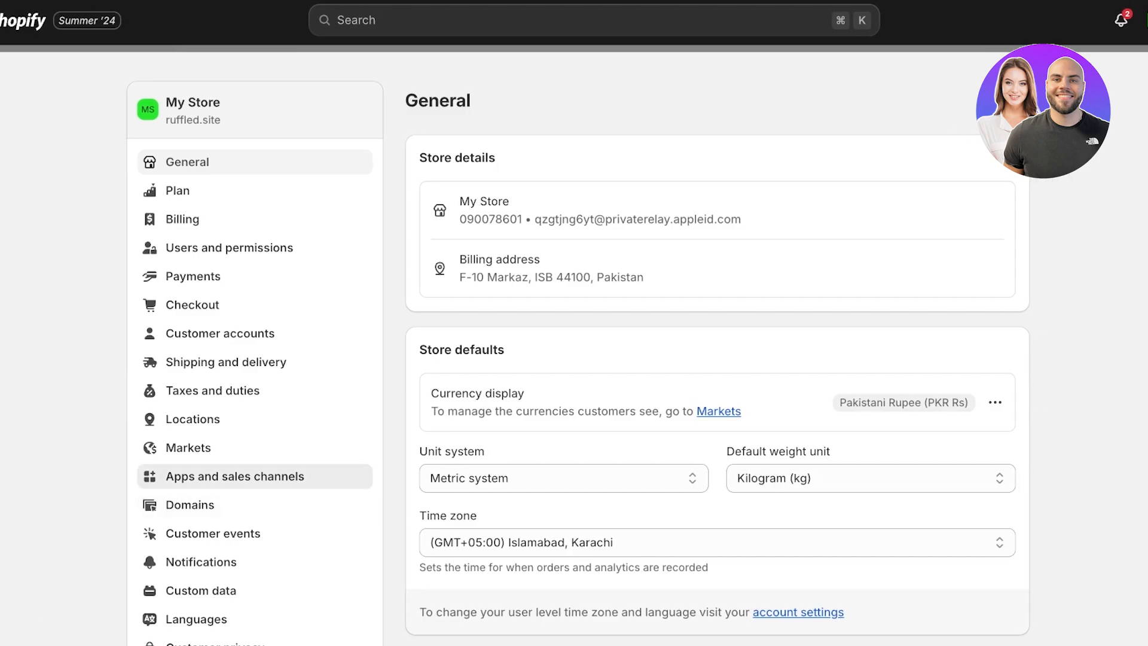
left_click(241, 476)
left_click(983, 100)
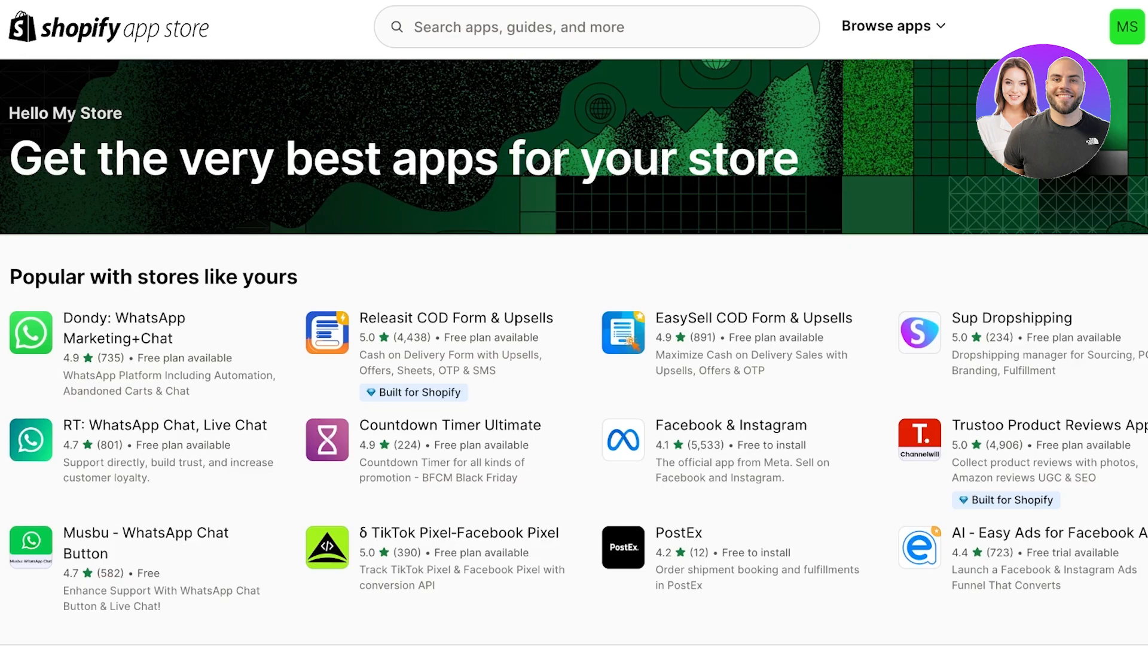
- Search the app store for "kaching bundles"
left_click(574, 26)
type("k")
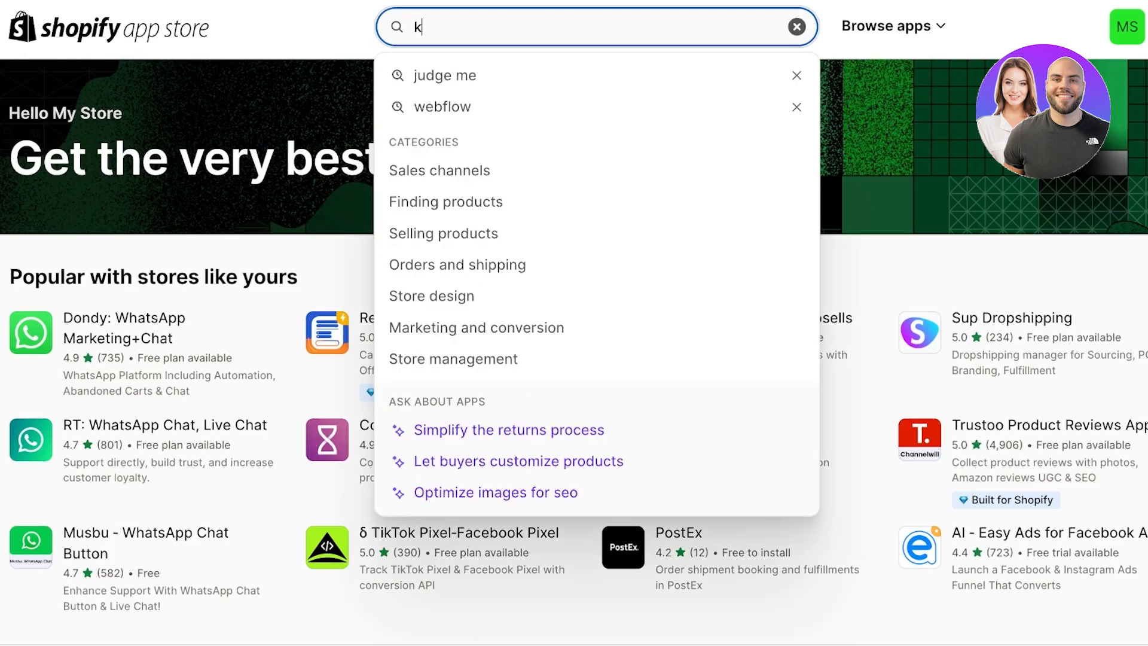
type("aching n")
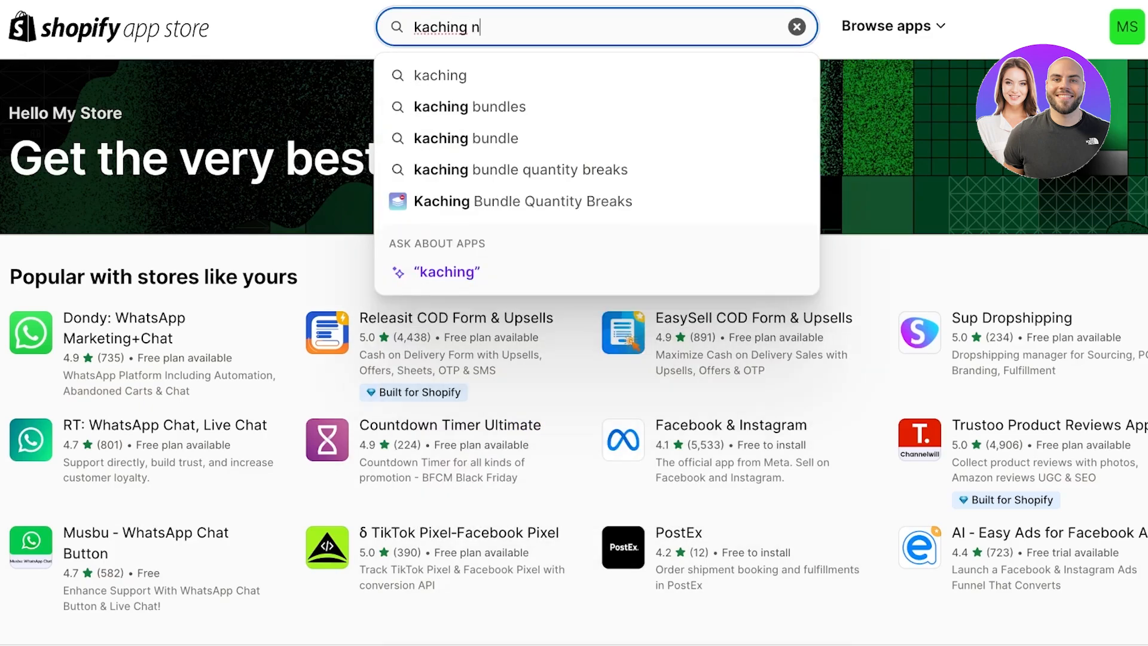
key("BackSpace")
type("bund")
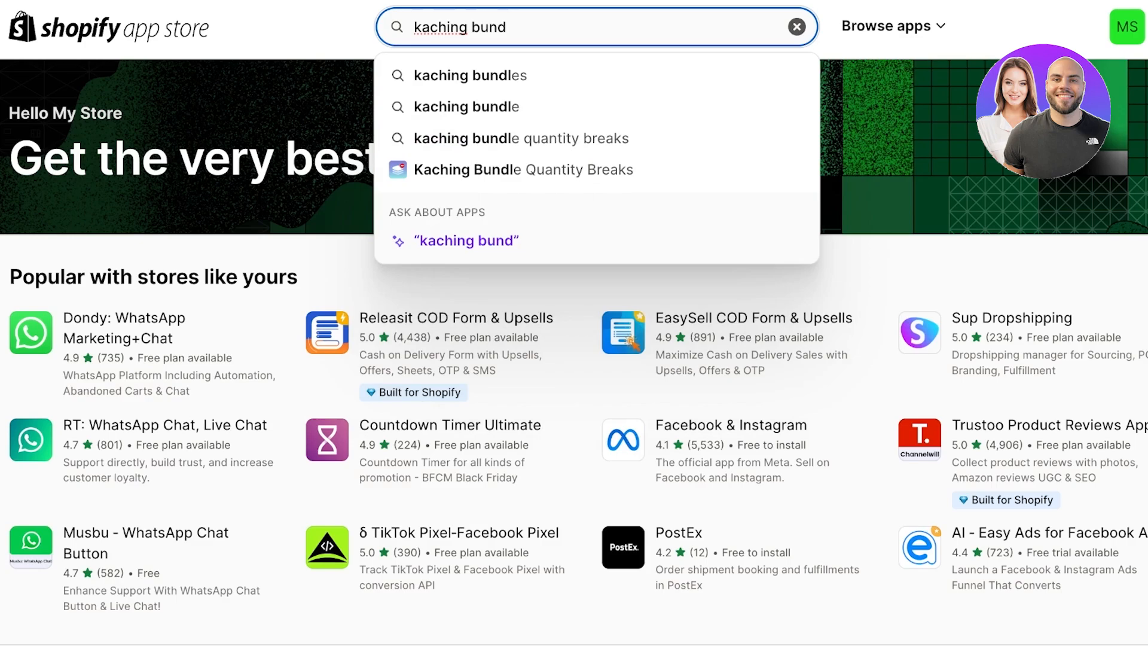
type("les")
key("Return")
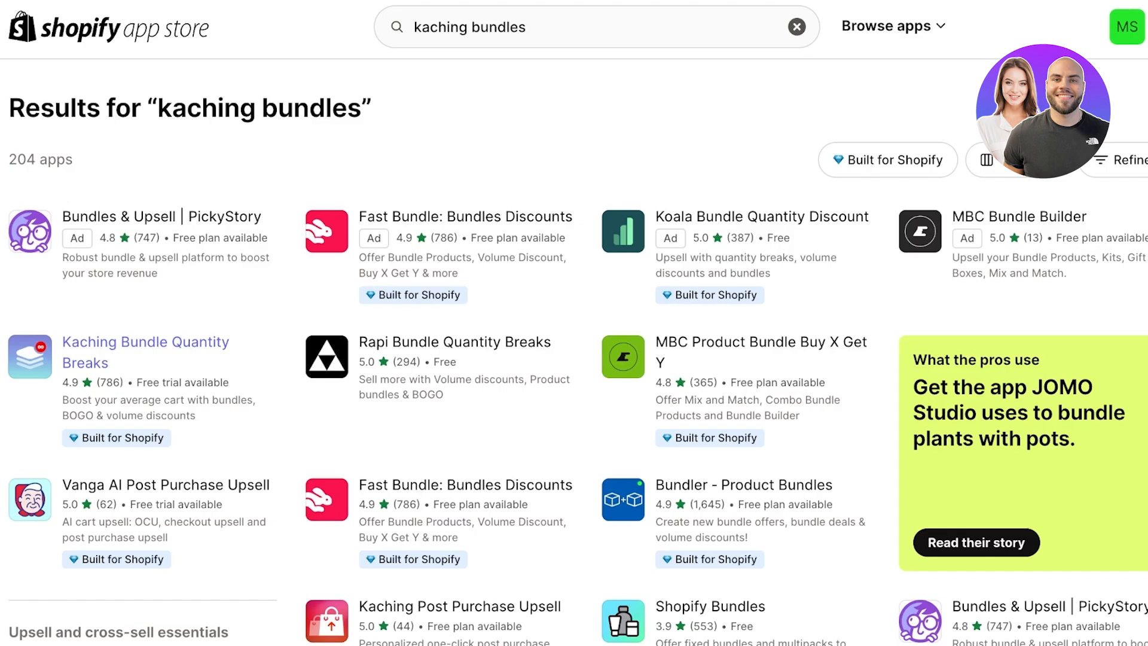
- Open the Kaching Bundle Quantity Breaks listing and review its pricing, features and discount types
left_click(145, 342)
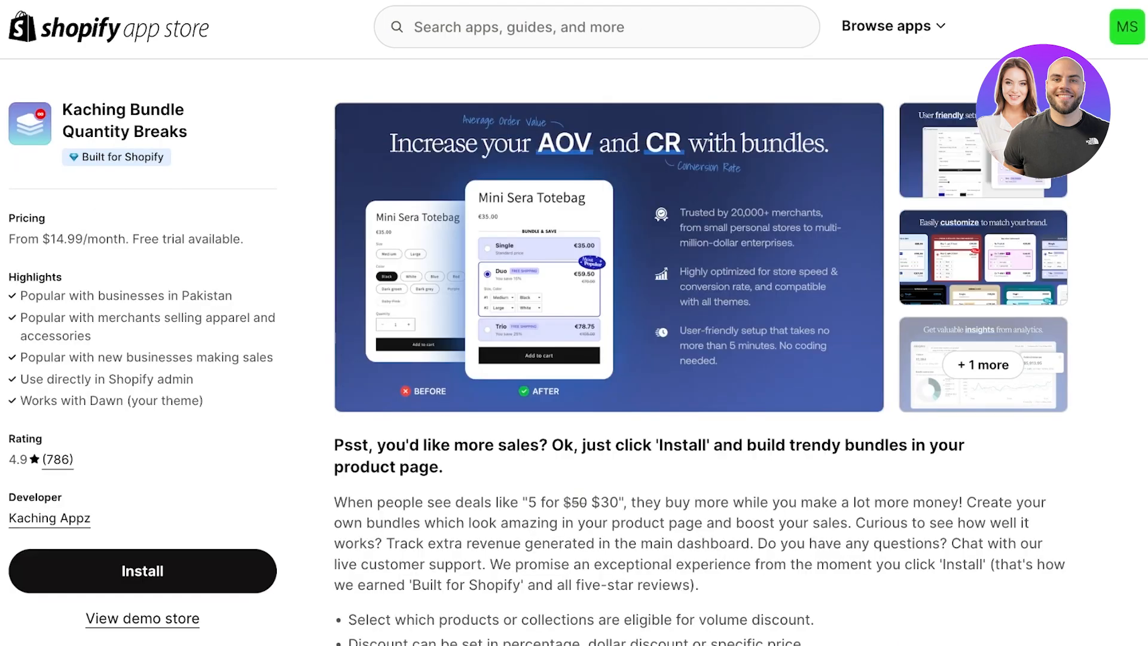
scroll(574, 353, "down", 20)
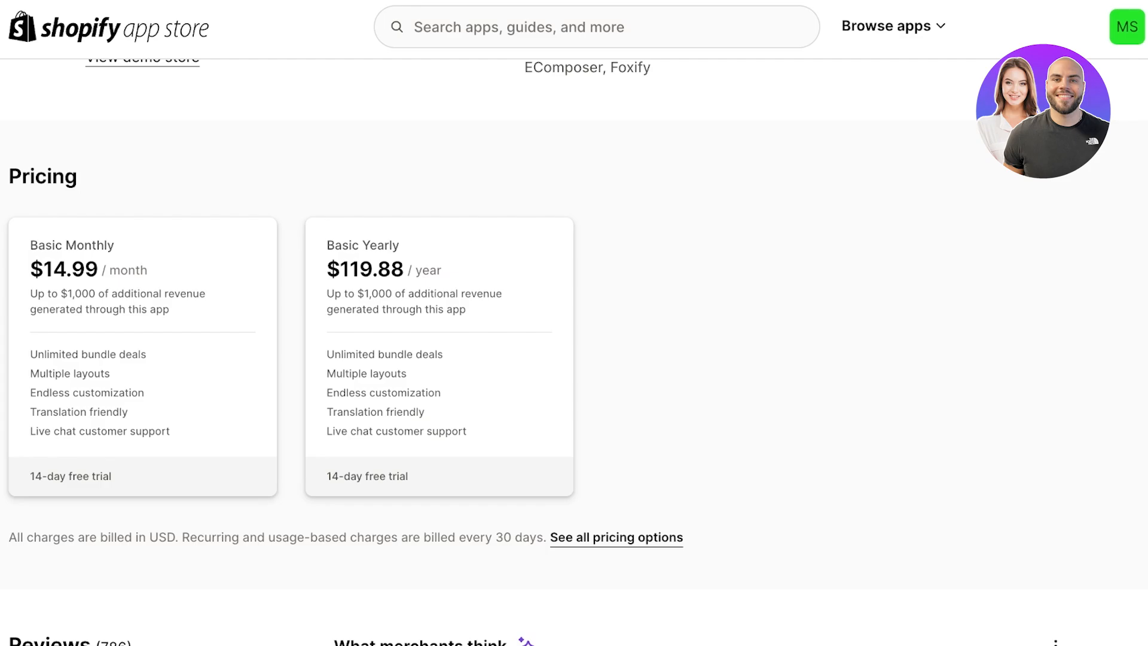
scroll(574, 353, "up", 20)
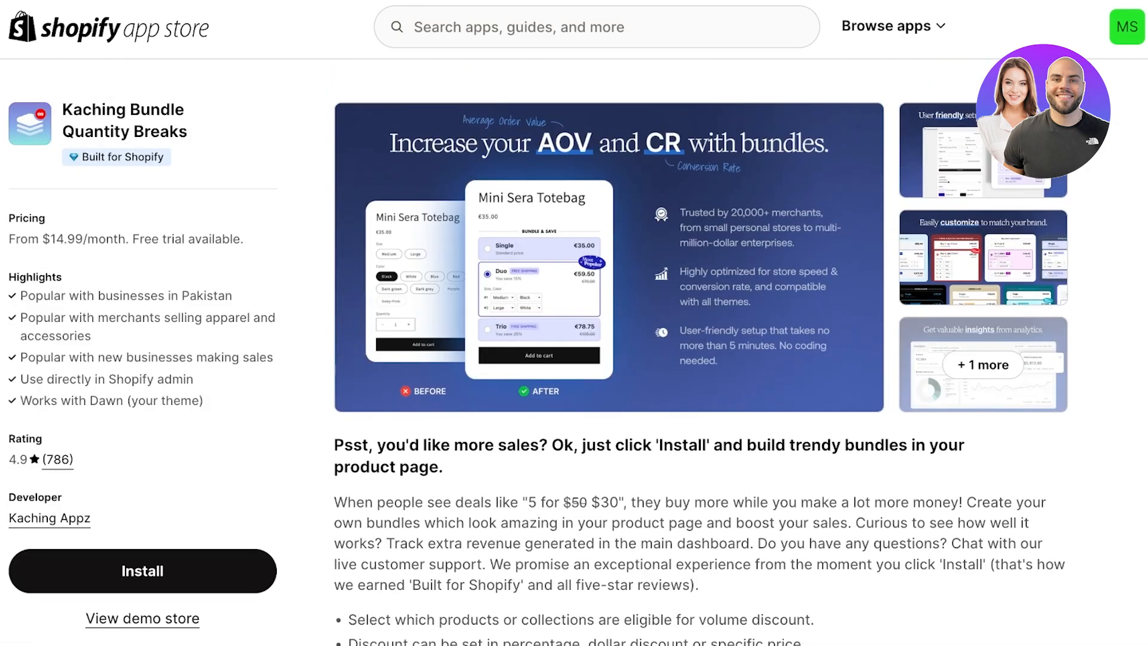
scroll(699, 353, "down", 3)
scroll(699, 353, "down", 3)
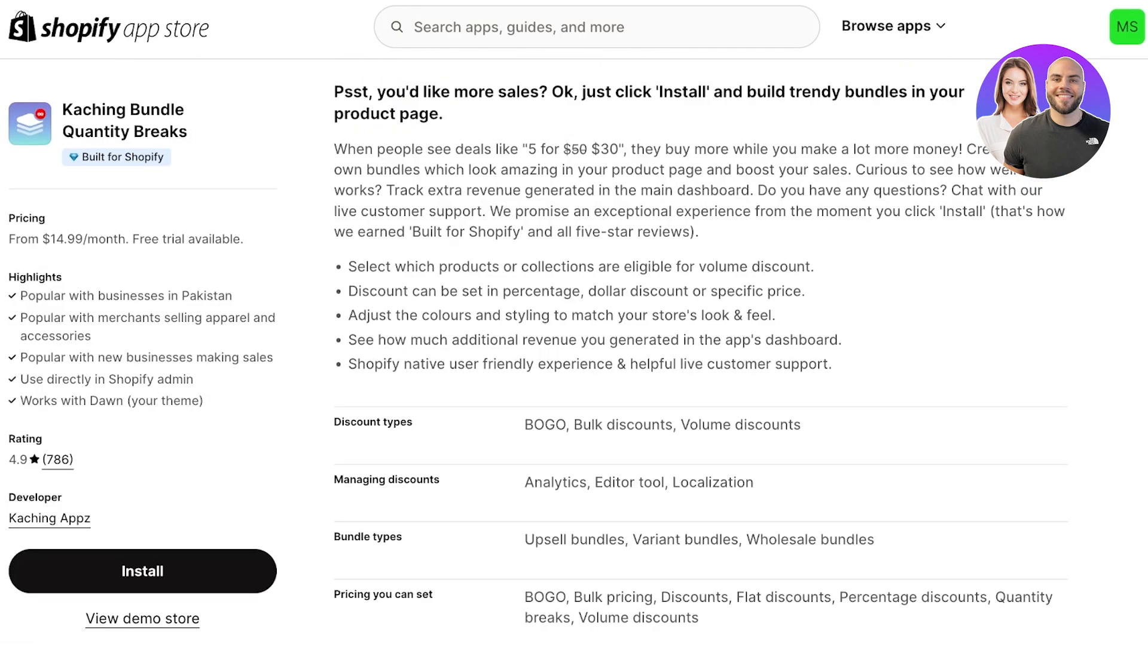
scroll(699, 353, "up", 4)
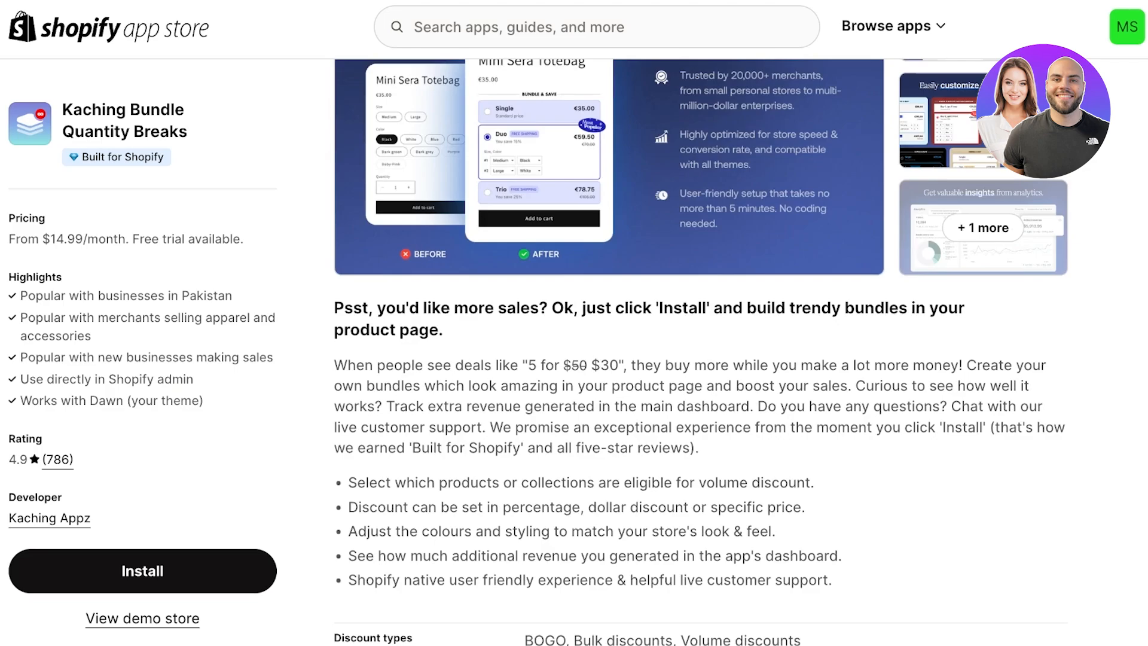
scroll(699, 353, "down", 4)
scroll(699, 352, "down", 1)
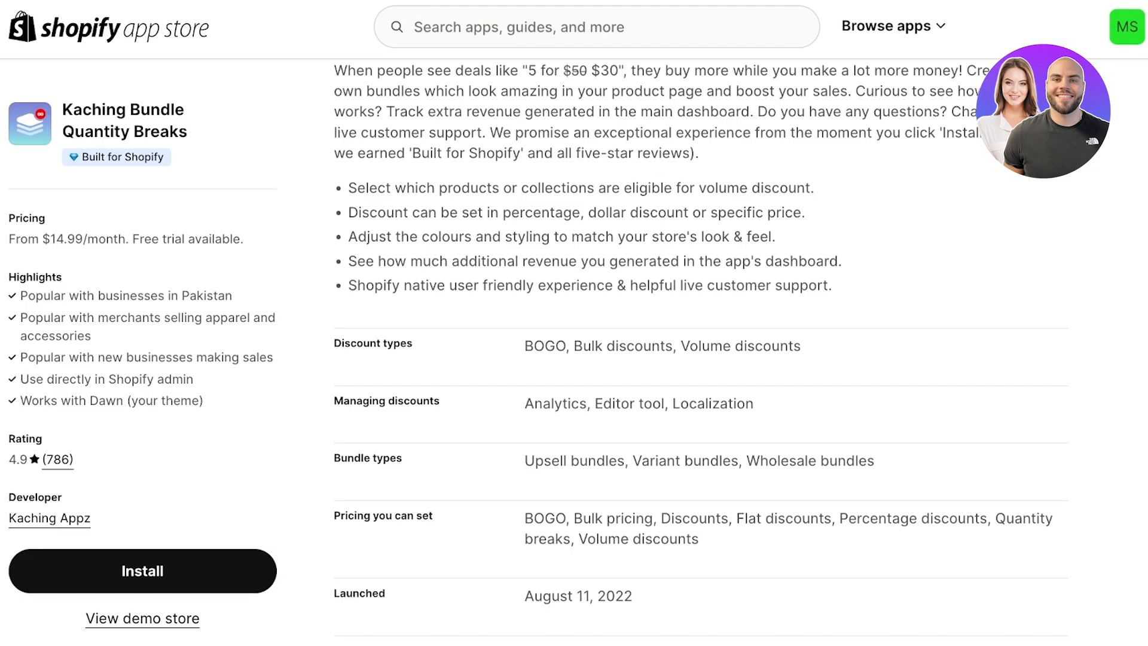
- Return to the "kaching bundles" results and review the pricing plans of Fast Bundle: Bundles Discounts
type("kaching bundles")
key("Return")
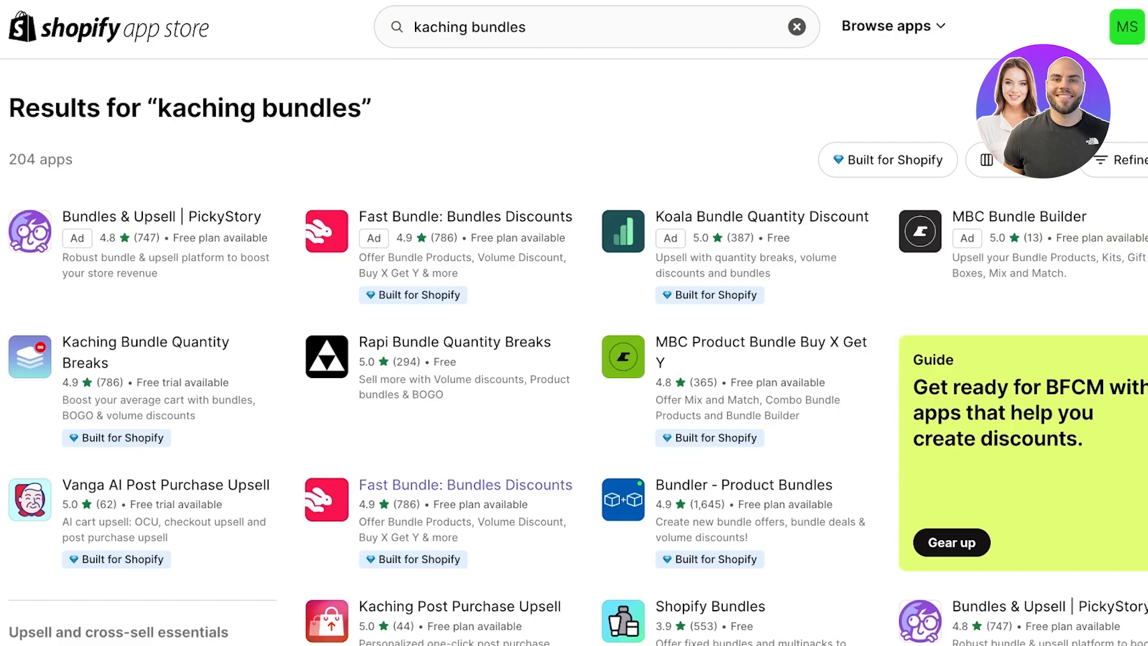
left_click(465, 484)
scroll(574, 359, "down", 20)
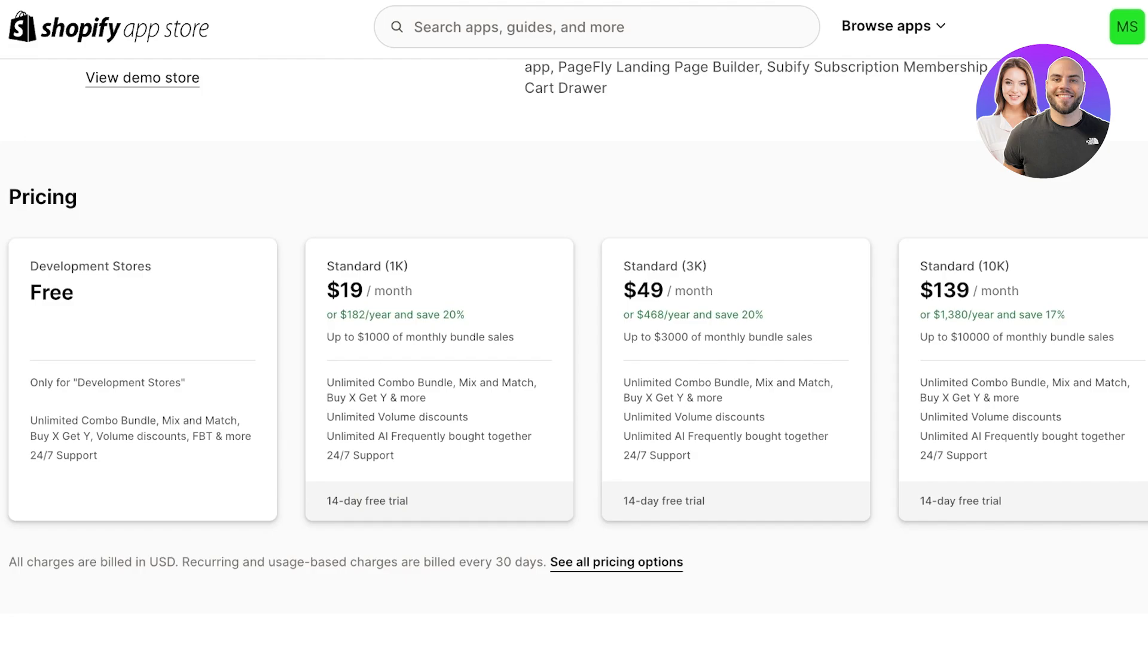
- Return to the "kaching bundles" results, open the Bundler - Product Bundles listing and review its pricing and features
type("kaching bundles")
key("Return")
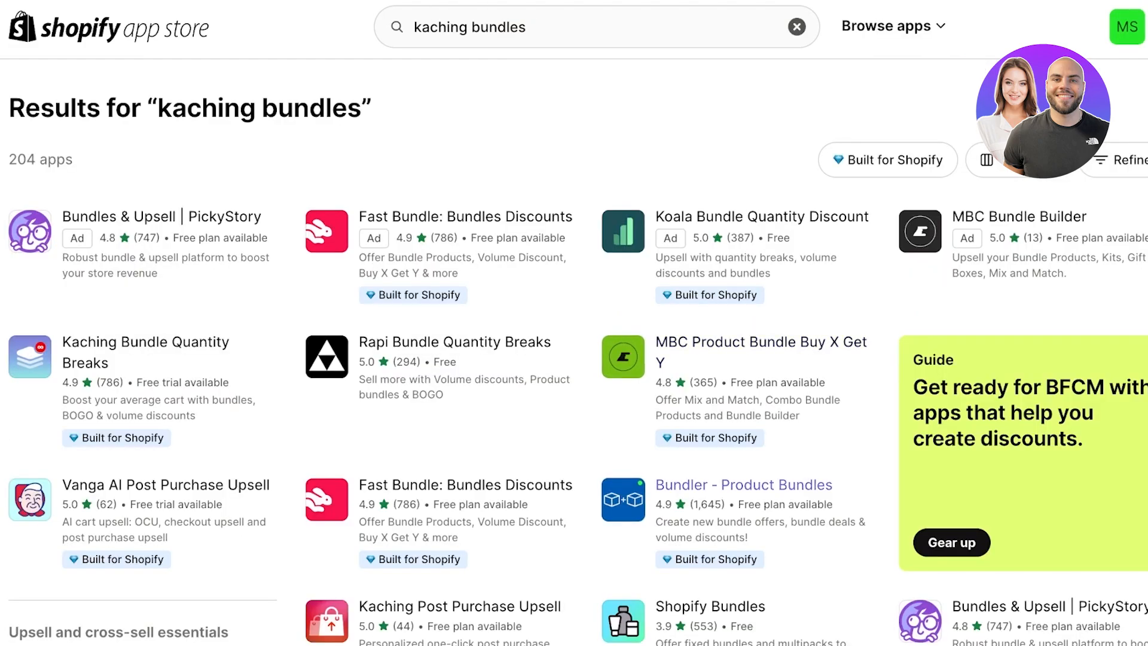
left_click(743, 485)
scroll(574, 359, "down", 15)
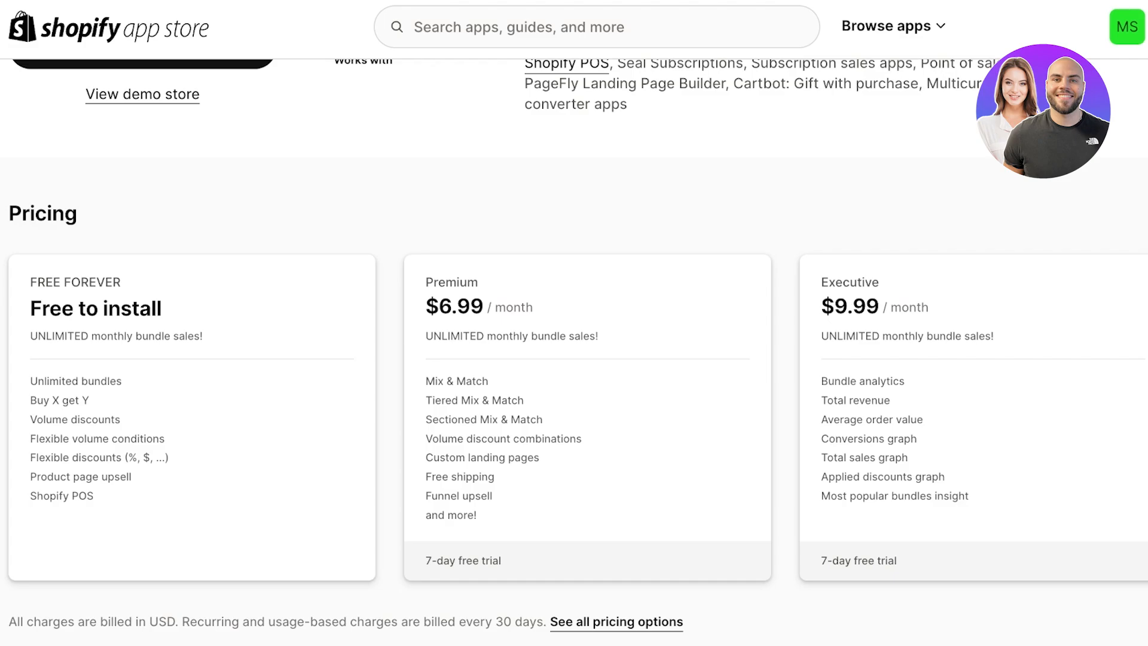
scroll(574, 358, "up", 9)
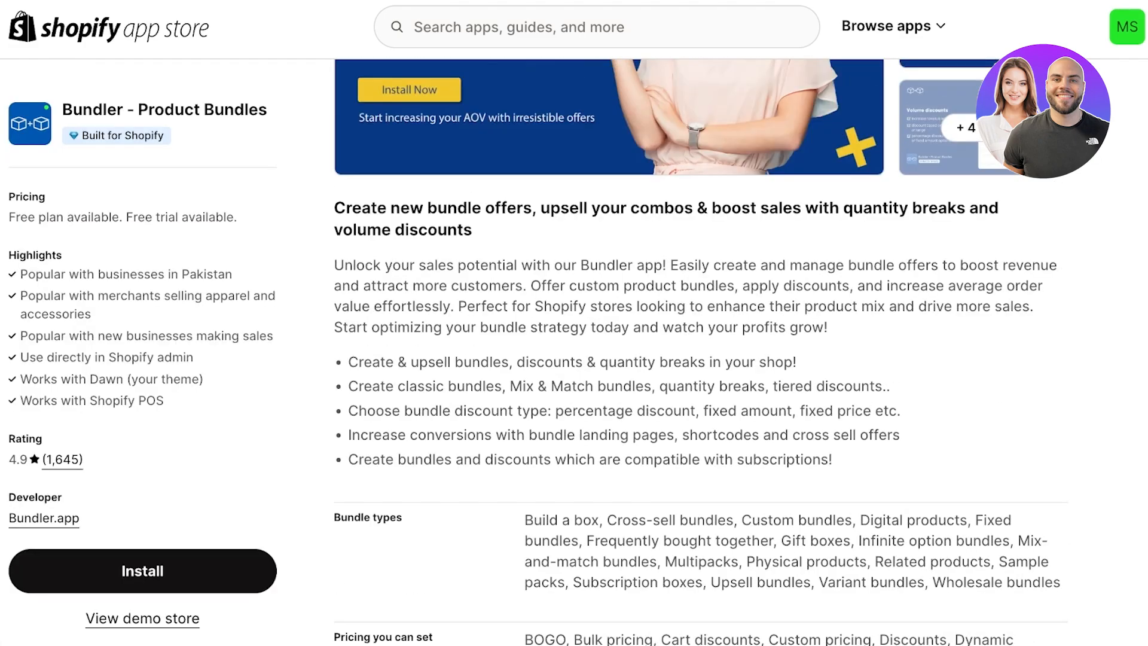
scroll(699, 358, "up", 4)
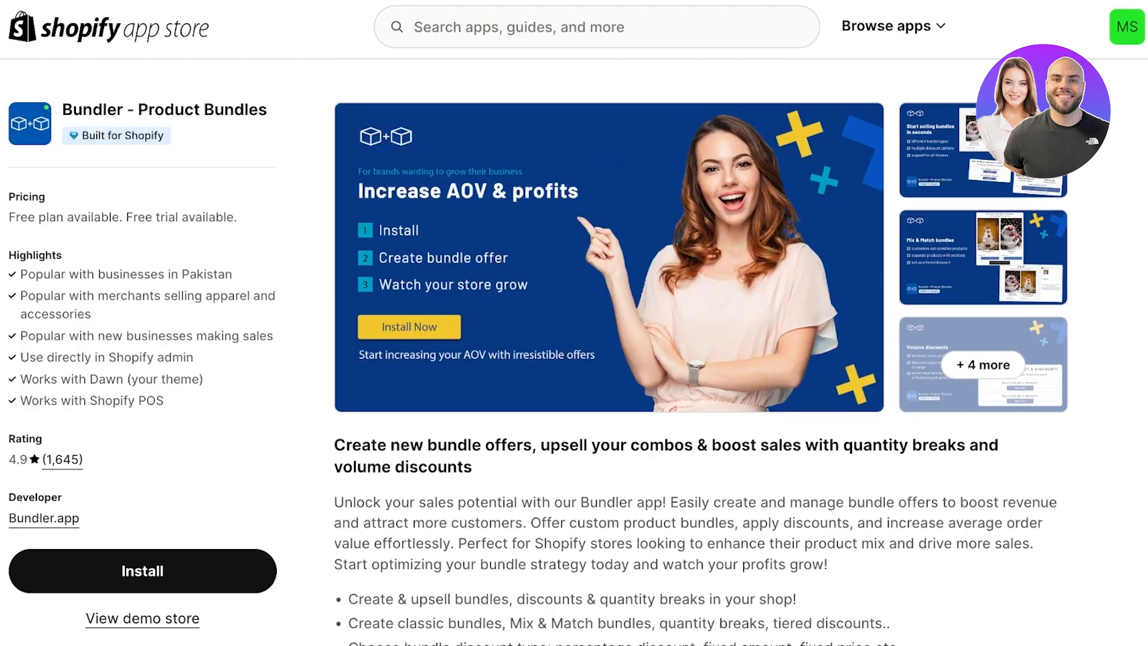
- Install the Bundler app with the requested data access and pin it to the admin navigation
left_click(142, 571)
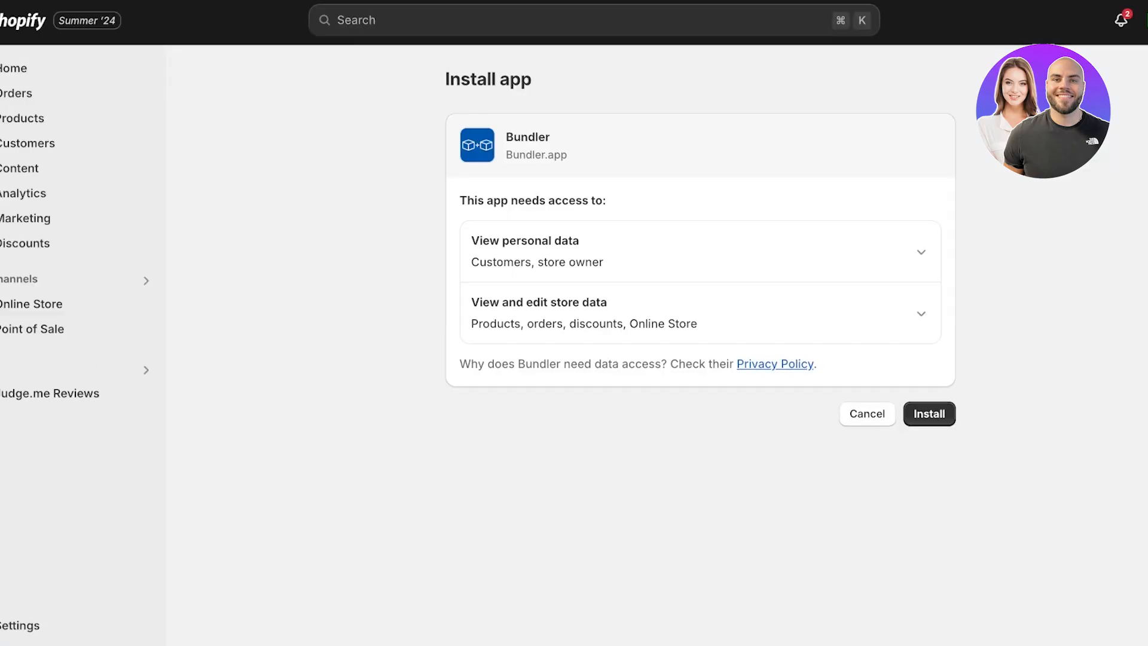
left_click(929, 414)
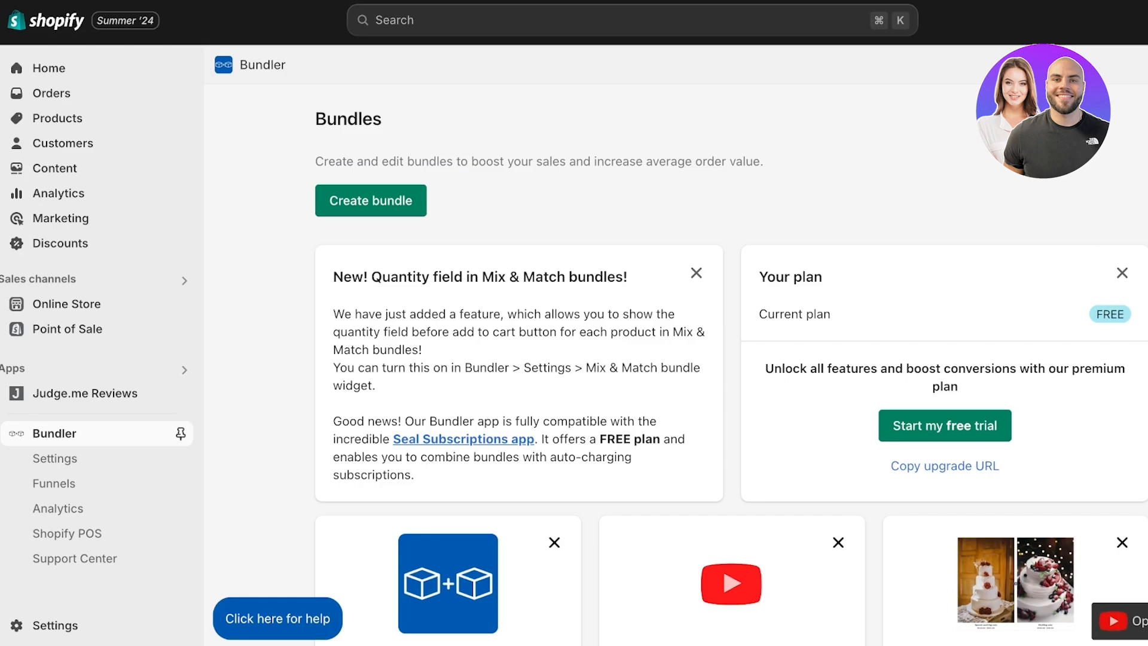
left_click(181, 433)
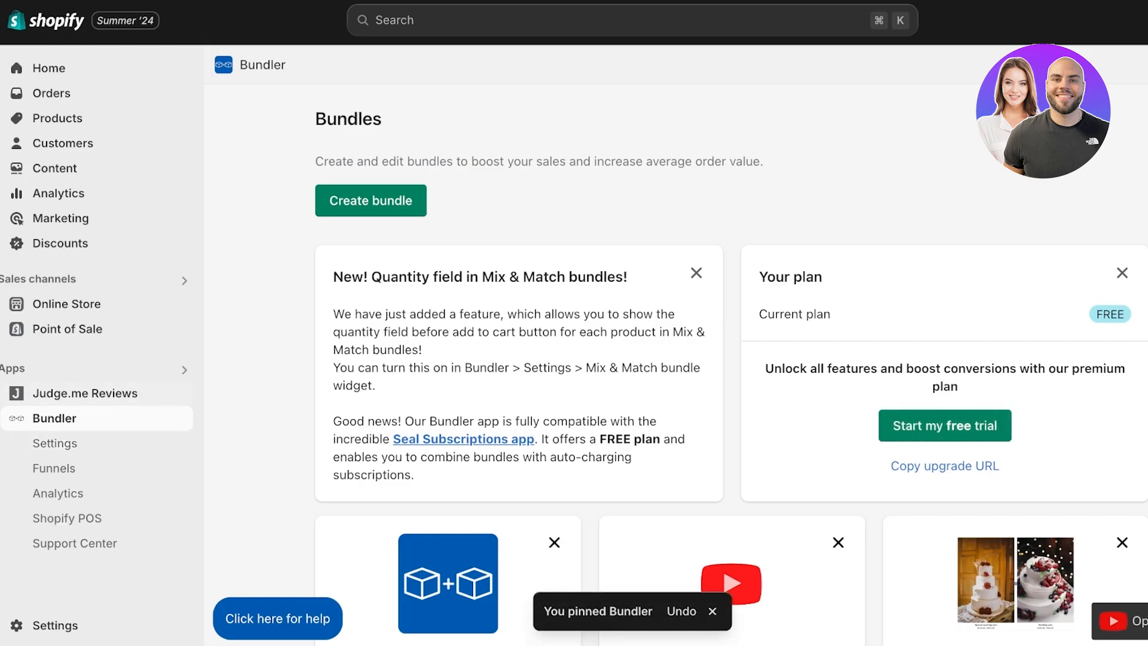
- Dismiss the Mix & Match quantity field announcement and the current plan card on the Bundles page
left_click(696, 273)
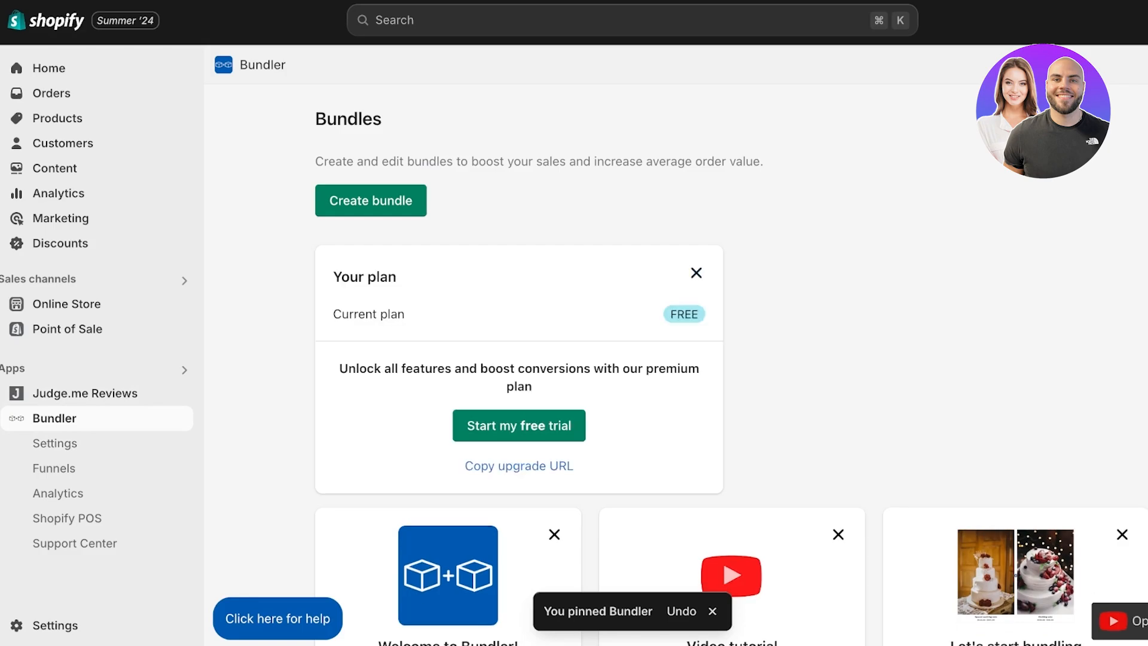
left_click(696, 272)
scroll(696, 272, "down", 1)
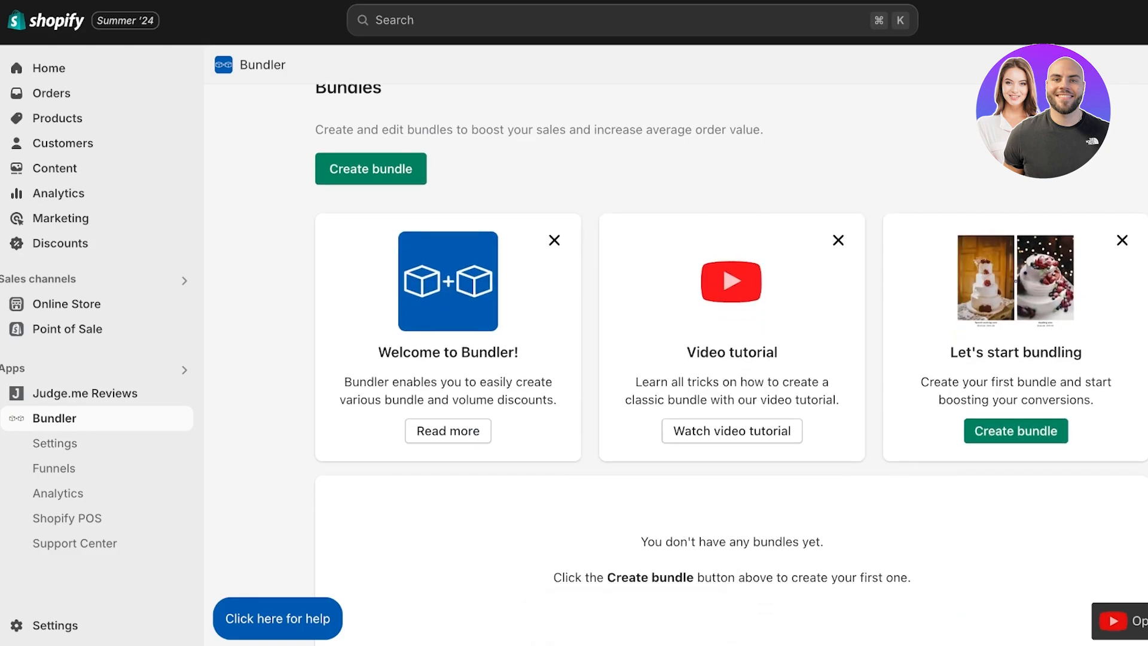
scroll(730, 349, "up", 1)
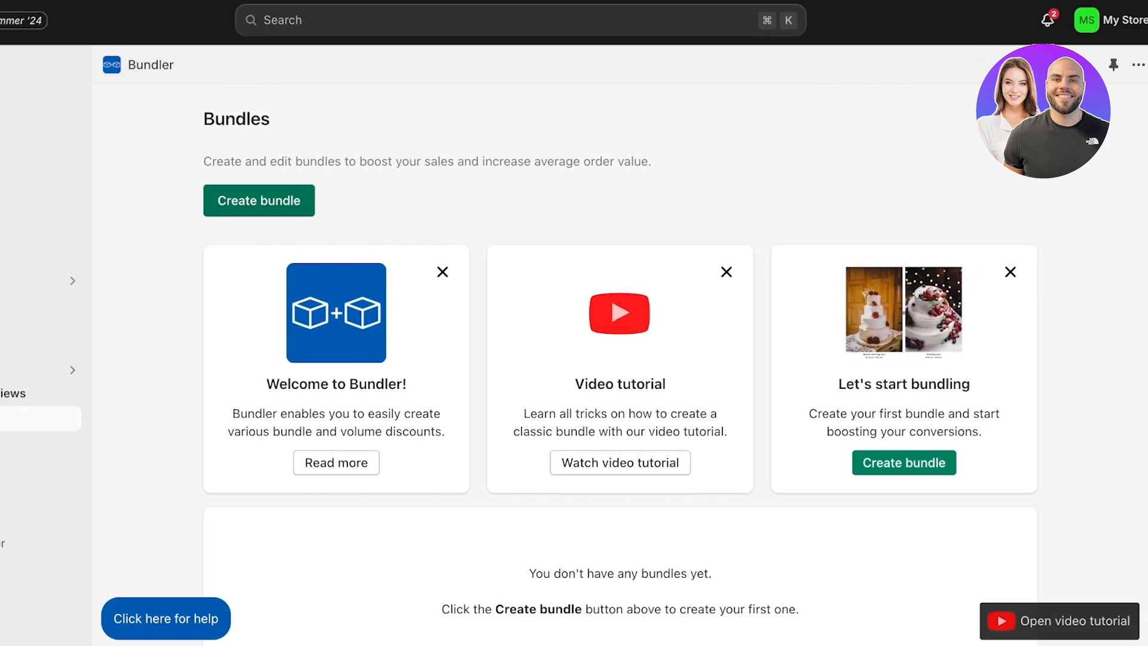
- Create a new bundle using the Classic bundle preset
left_click(259, 201)
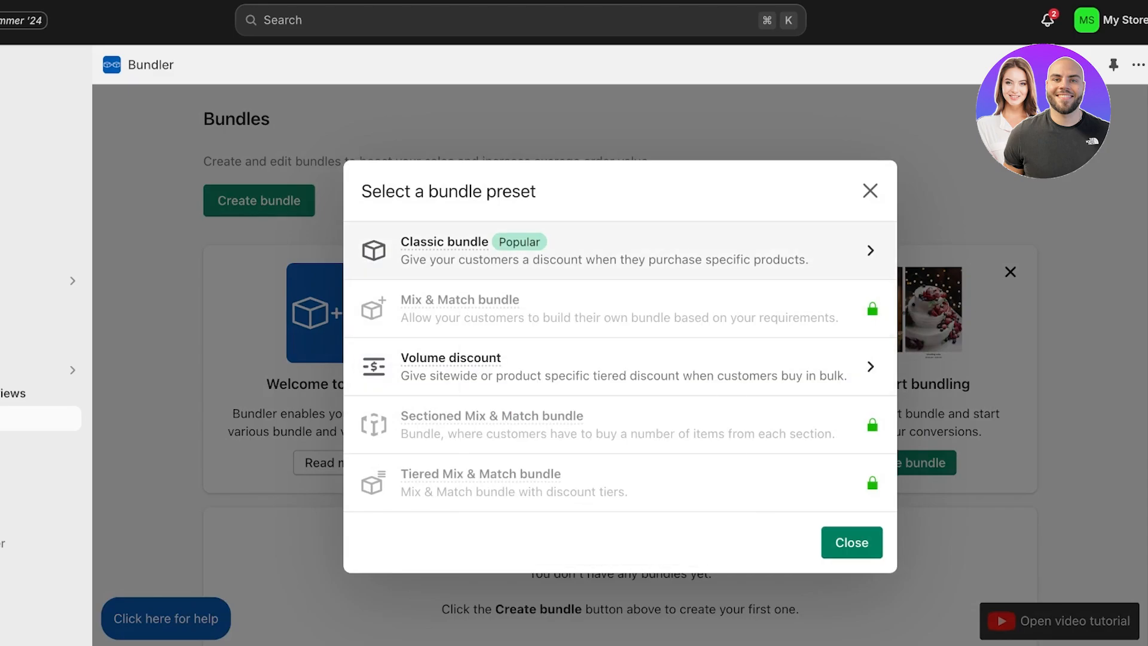
mouse_move(450, 358)
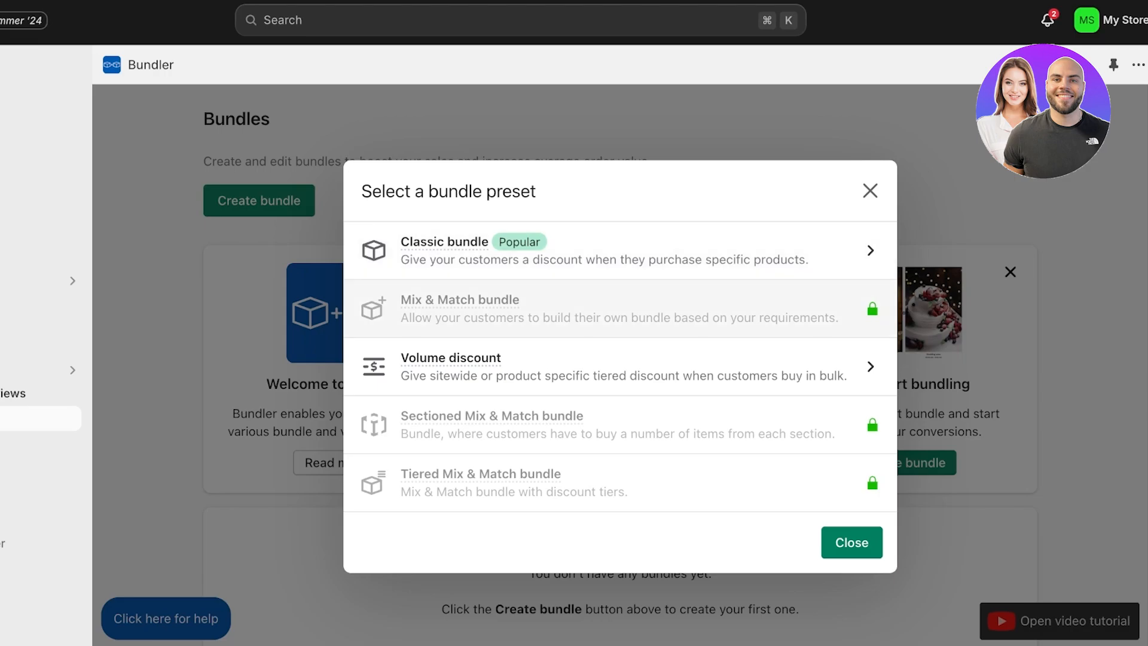
mouse_move(459, 300)
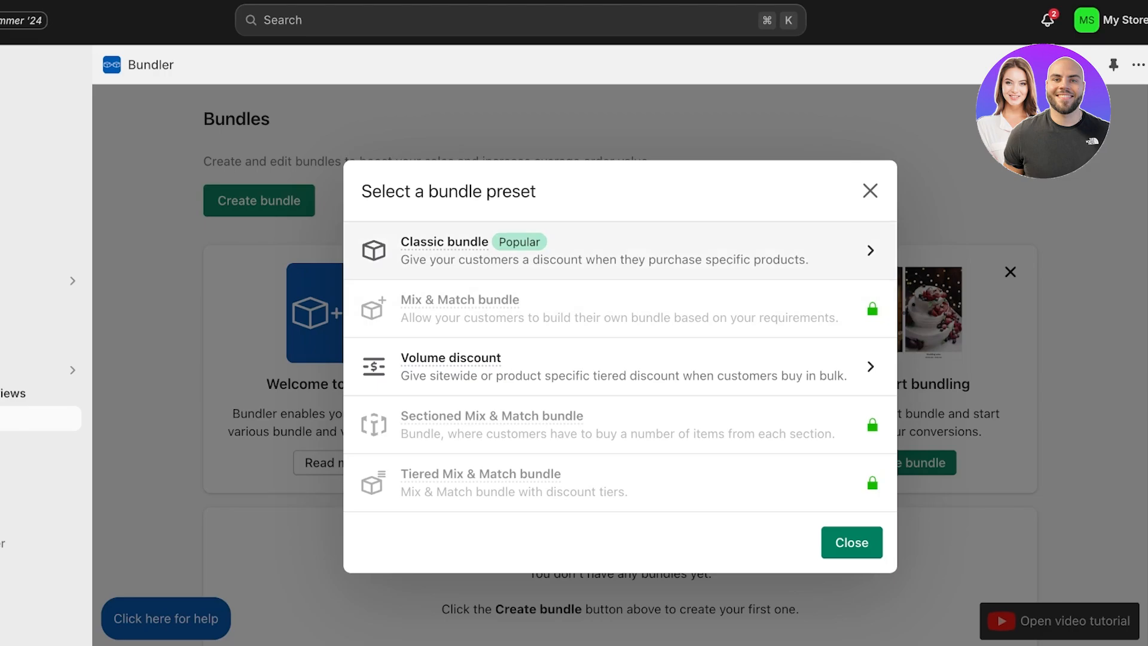
left_click(598, 250)
- Set the bundle name to "Tops Bundle Discount"
triple_click(302, 334)
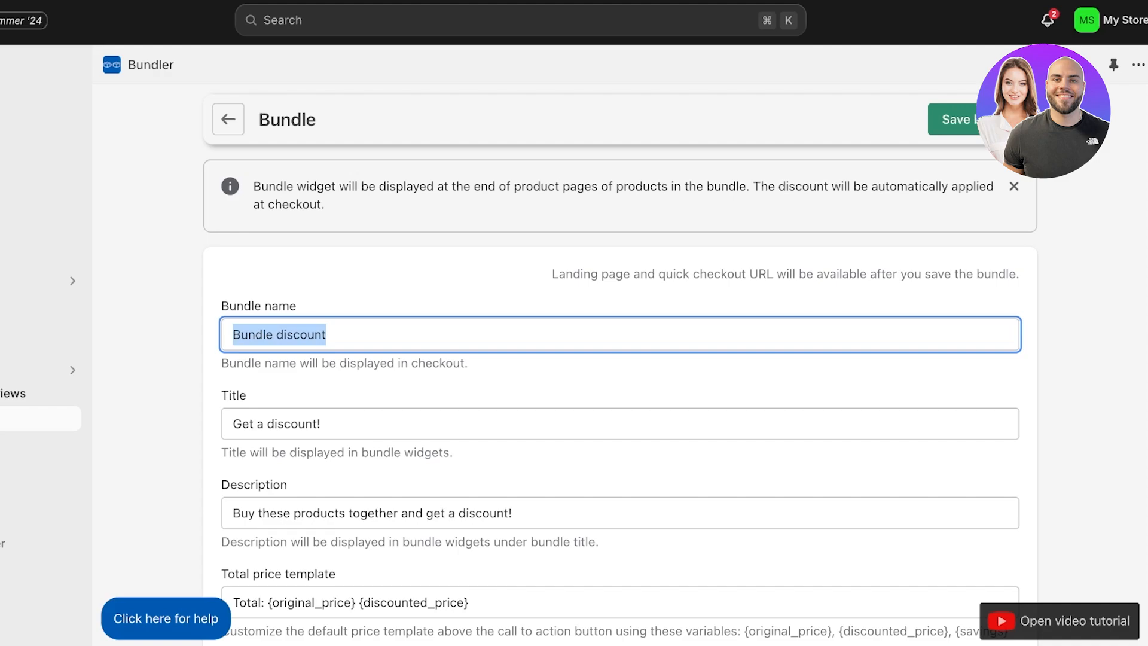
type("Tops BUnd")
key("BackSpace")
key("BackSpace")
key("BackSpace")
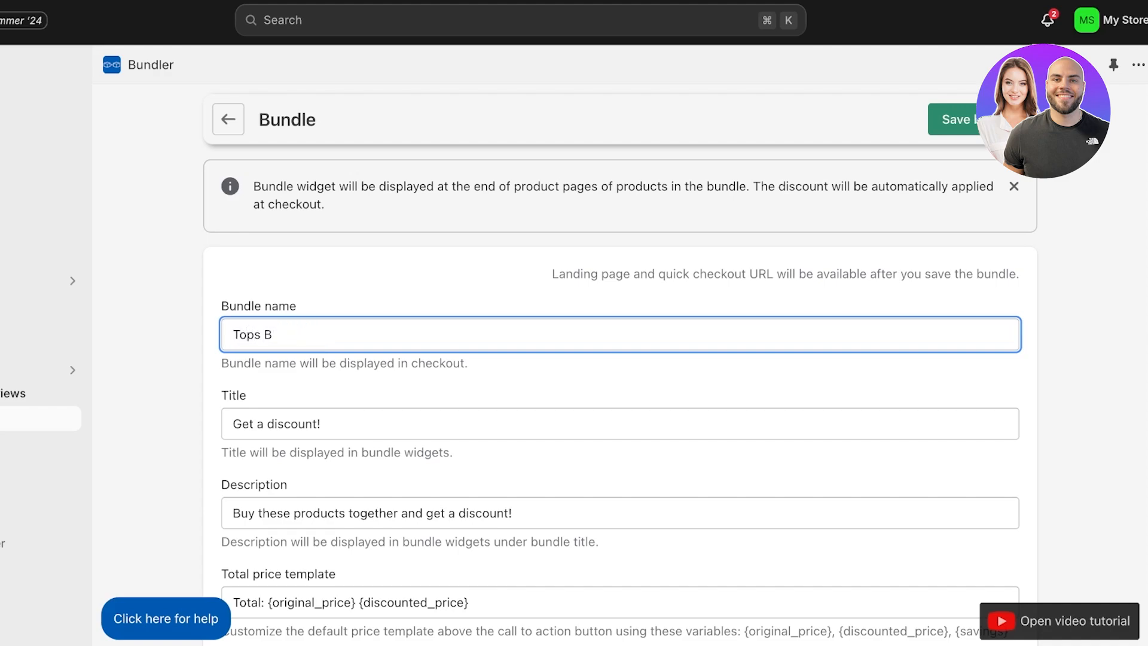
key("BackSpace")
type("Bundle Discount")
left_click(371, 383)
- Replace the bundle's widget title with "Get $20 OFF with BUNDLES"
triple_click(322, 424)
scroll(321, 423, "down", 1)
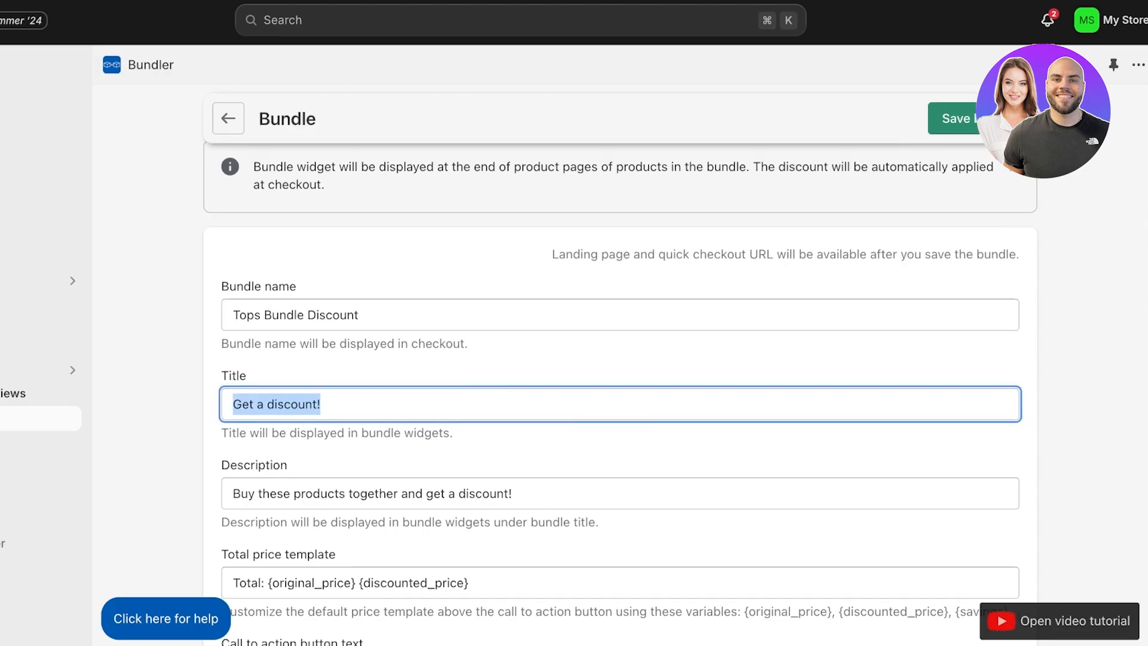
scroll(619, 359, "down", 4)
scroll(619, 359, "up", 1)
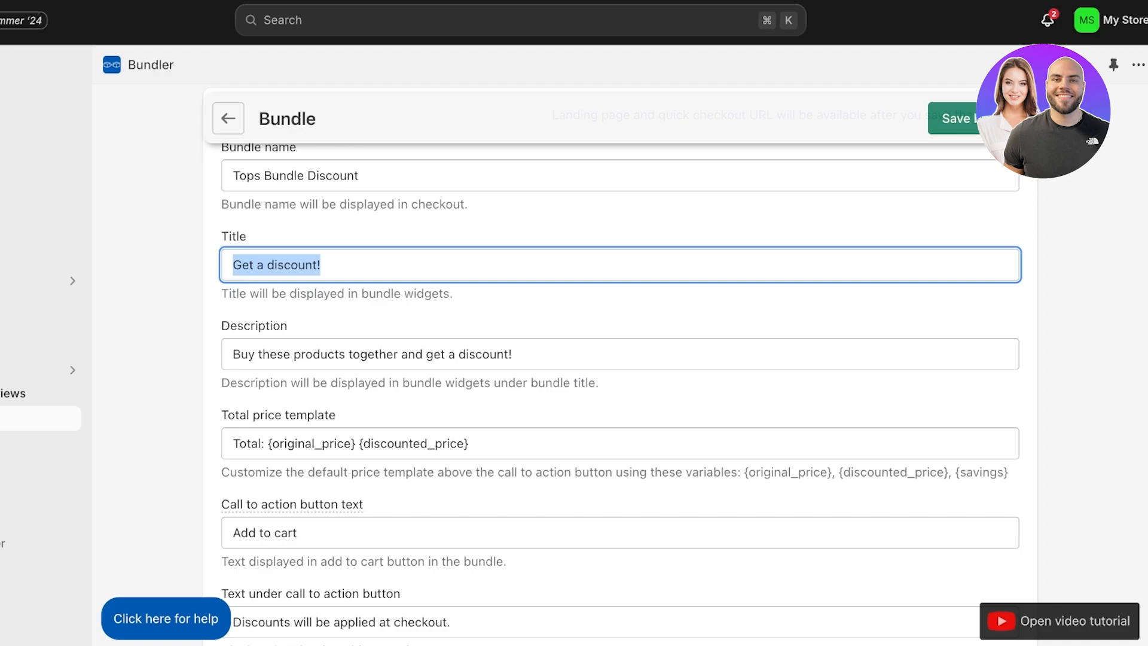
type("G")
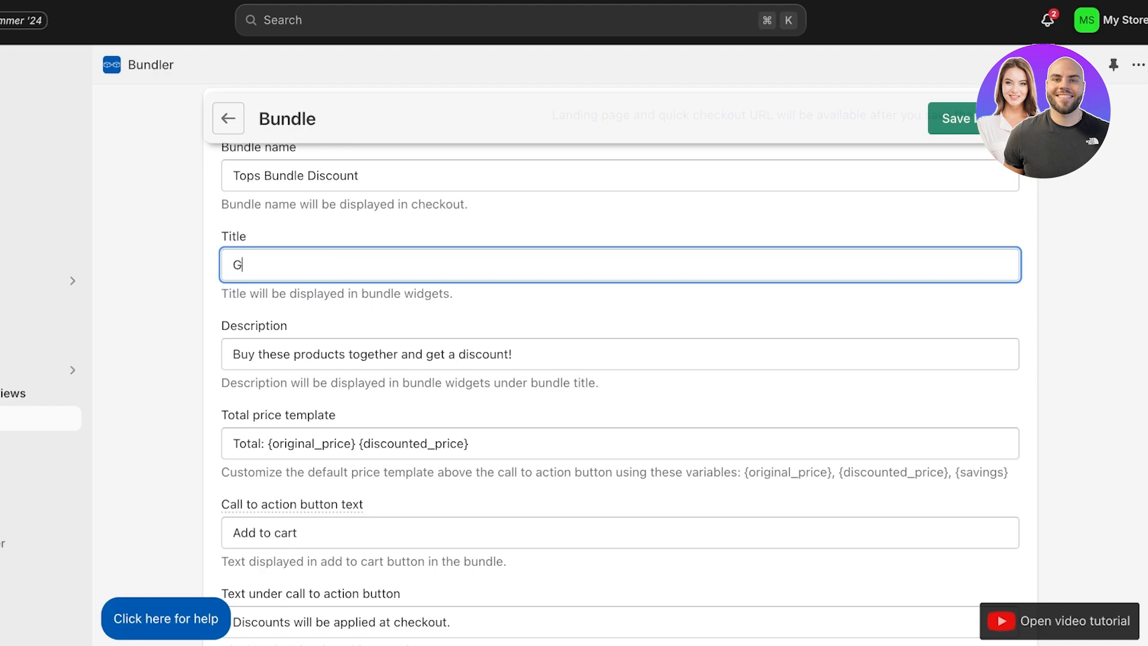
key("BackSpace")
type("A")
key("BackSpace")
type("Get ")
type("20")
key("BackSpace")
key("BackSpace")
type("$20 OFF with BUNDLES")
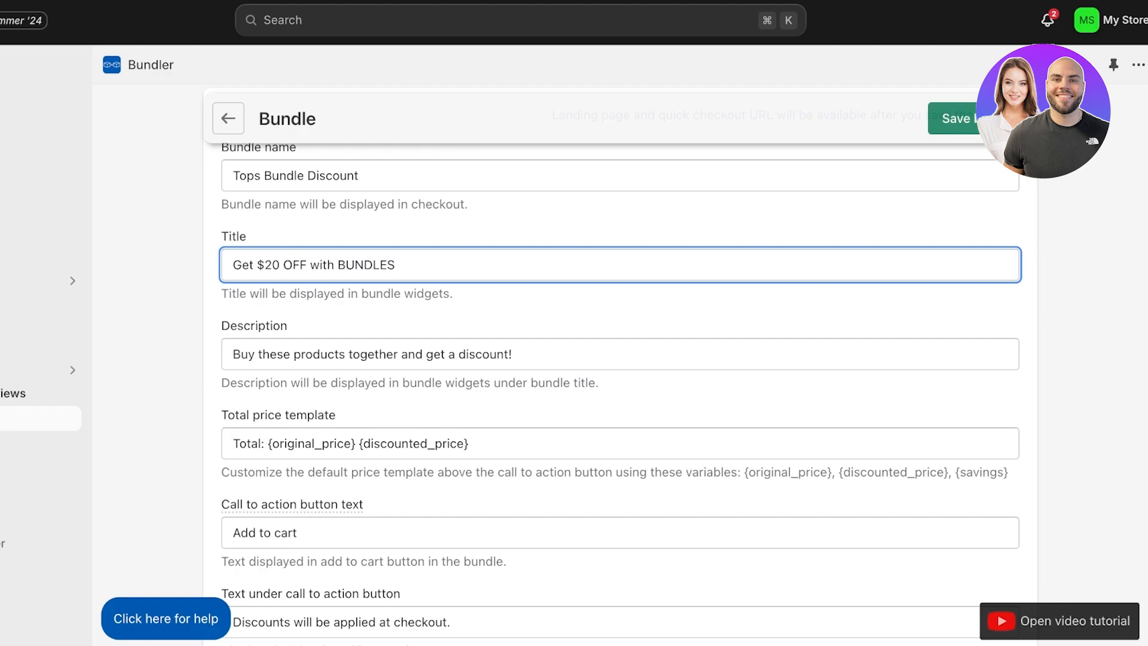
scroll(614, 363, "down", 1)
scroll(613, 363, "down", 1)
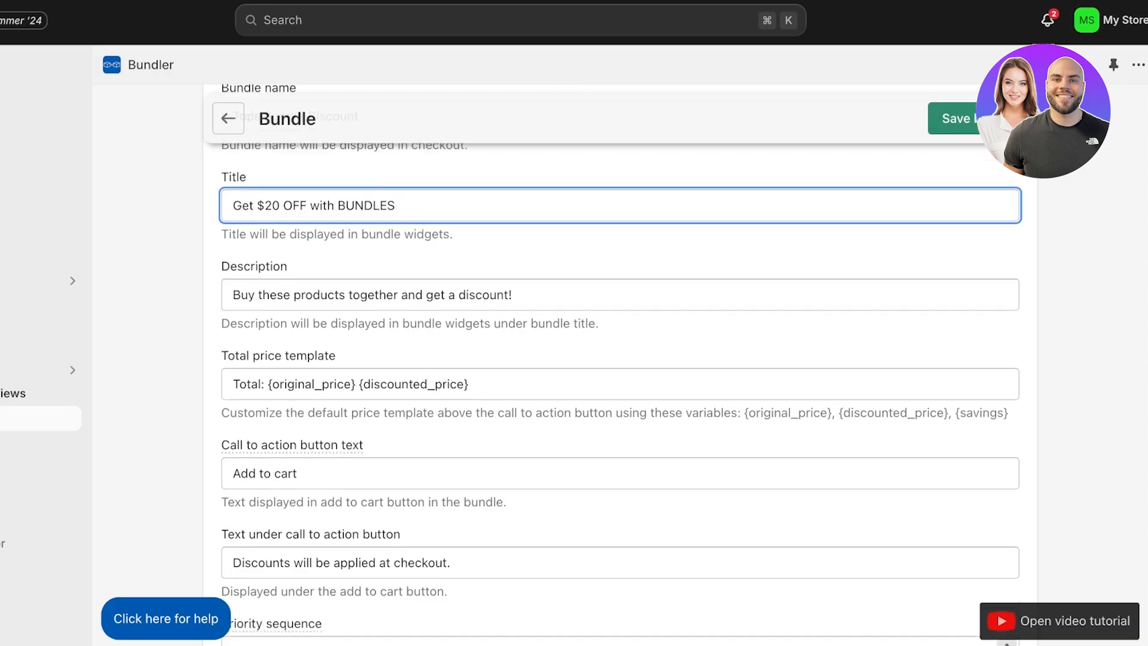
- Review the bundle's description, price template, button texts, priority sequence, status and widget visibility settings
scroll(619, 363, "down", 4)
scroll(620, 362, "down", 1)
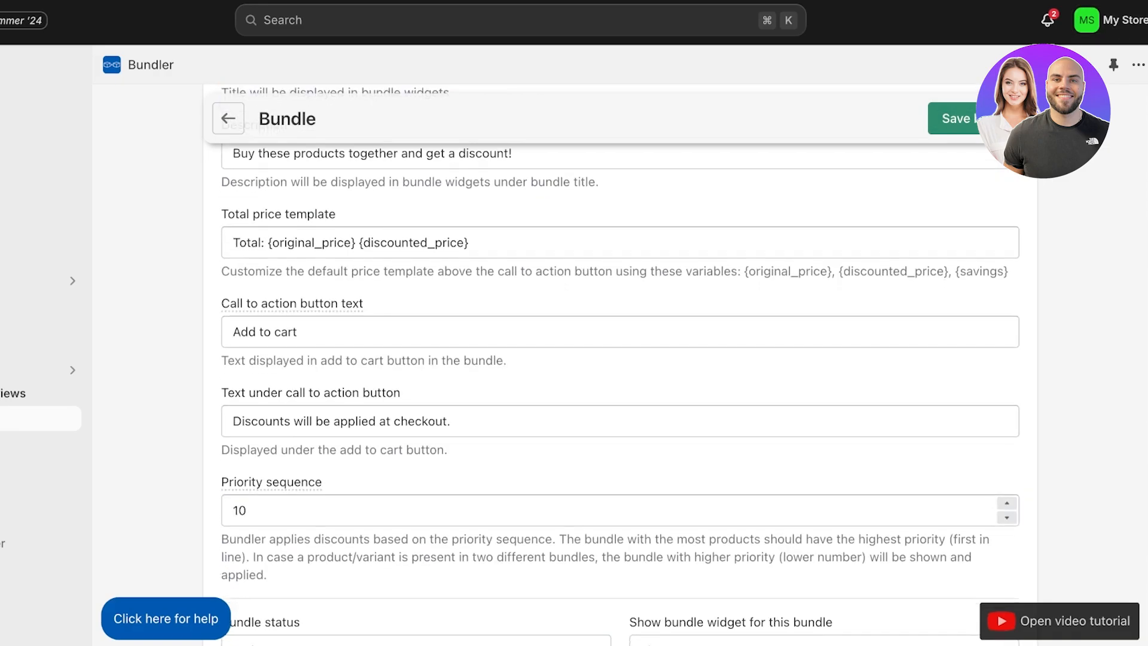
left_click(298, 310)
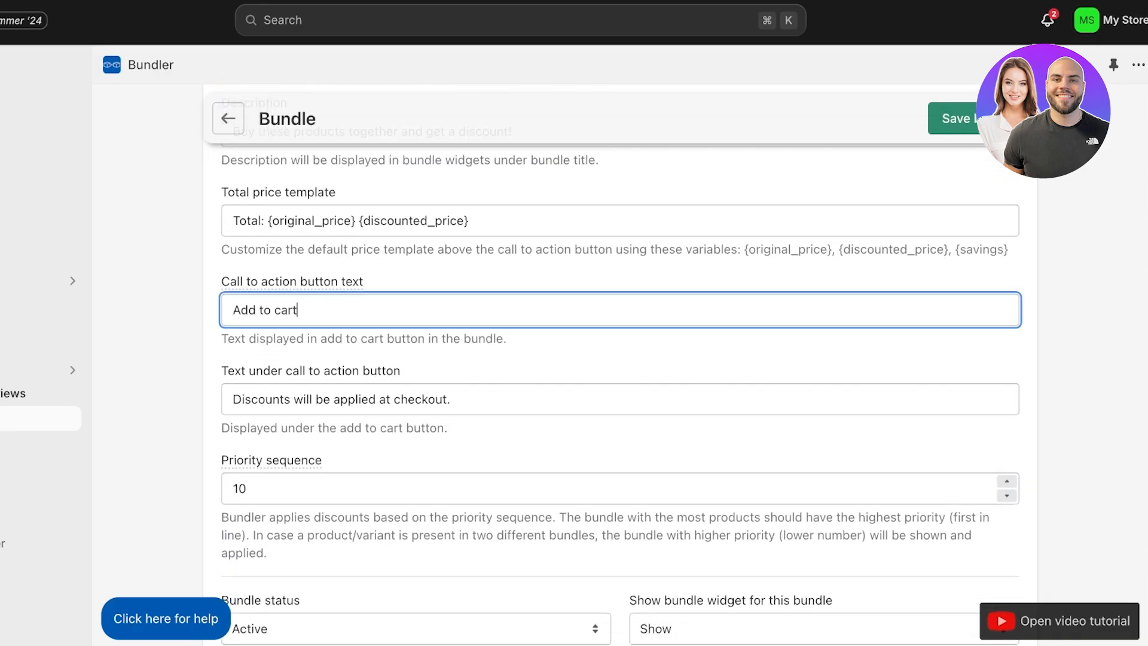
left_click(359, 399)
scroll(358, 400, "down", 1)
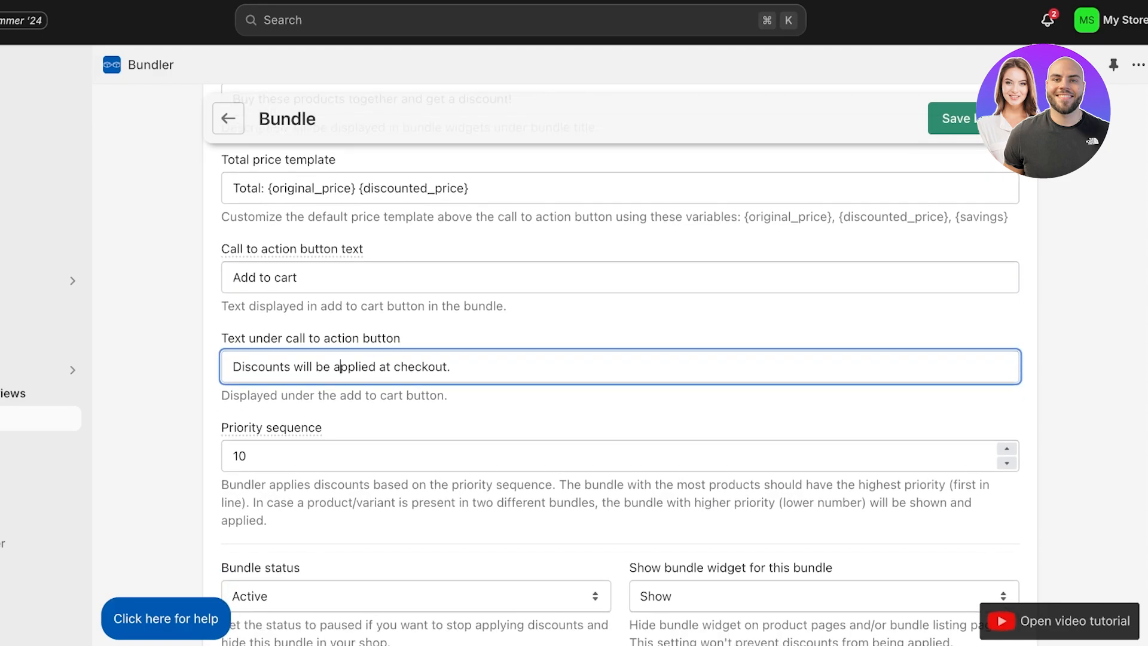
scroll(620, 363, "down", 4)
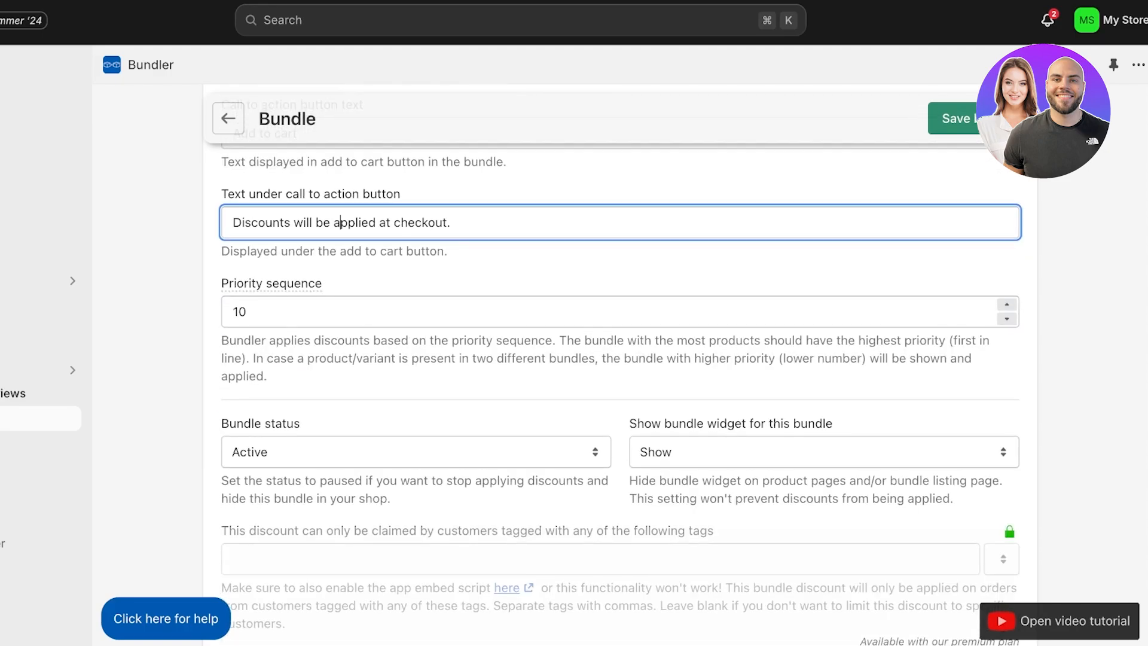
left_click(233, 311)
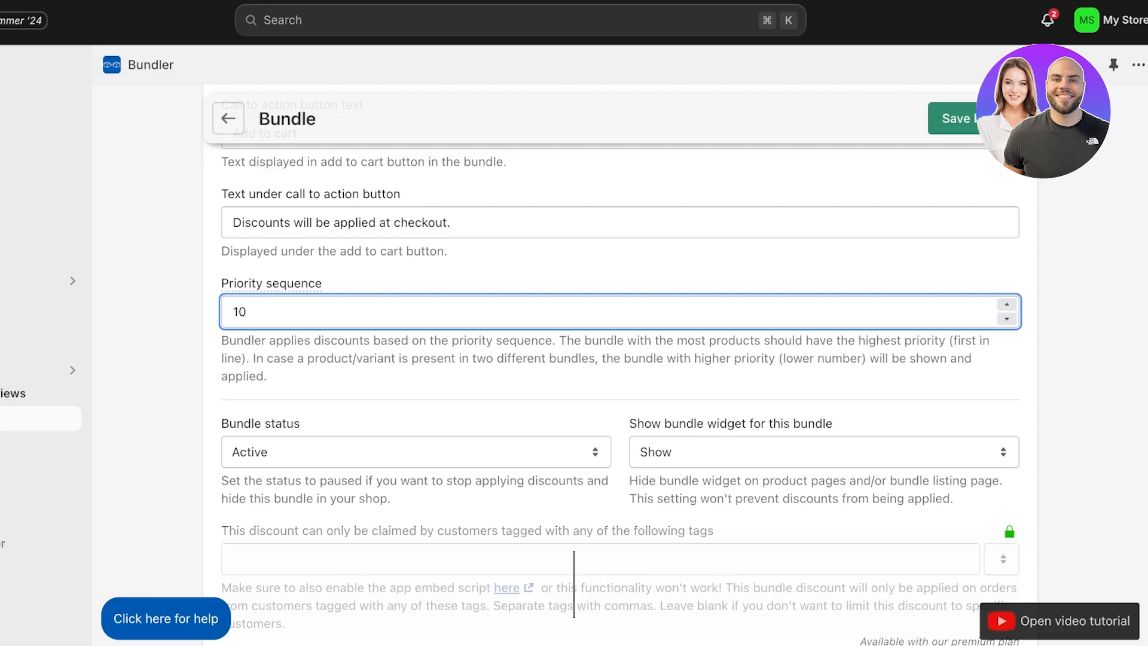
scroll(619, 366, "down", 1)
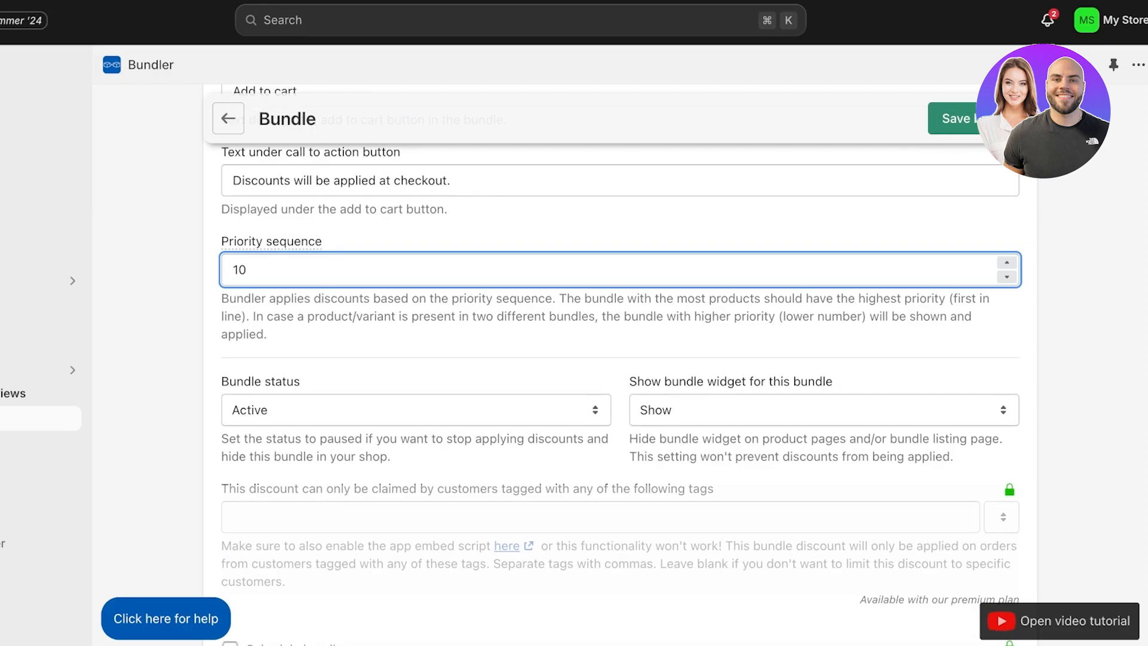
key("Tab")
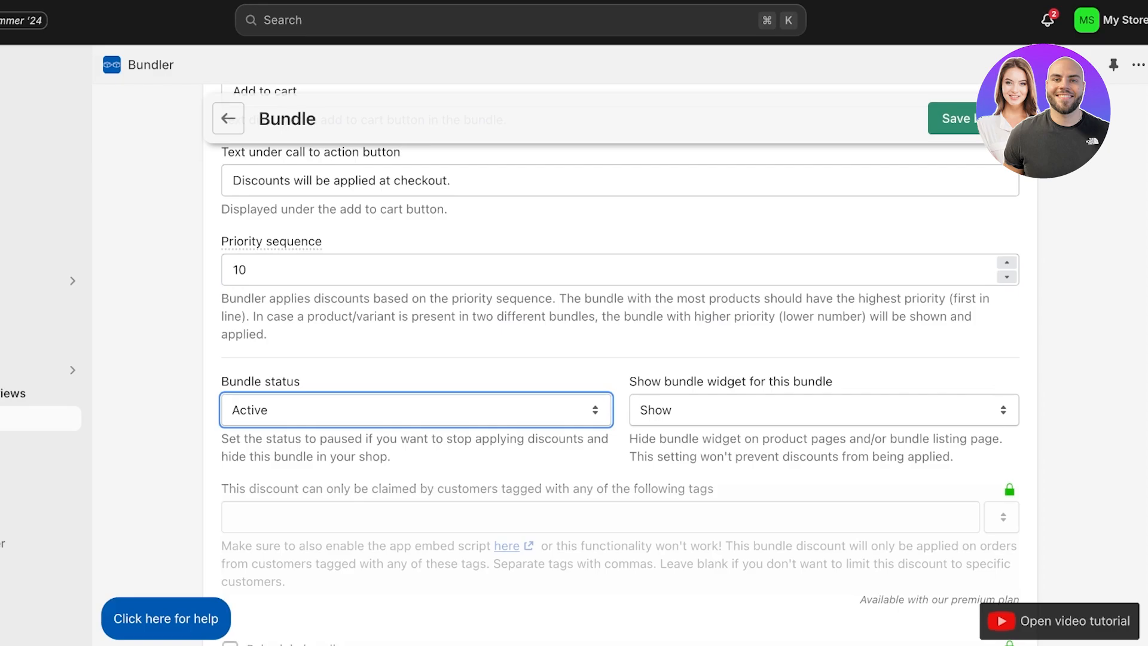
scroll(620, 365, "down", 3)
scroll(620, 365, "up", 3)
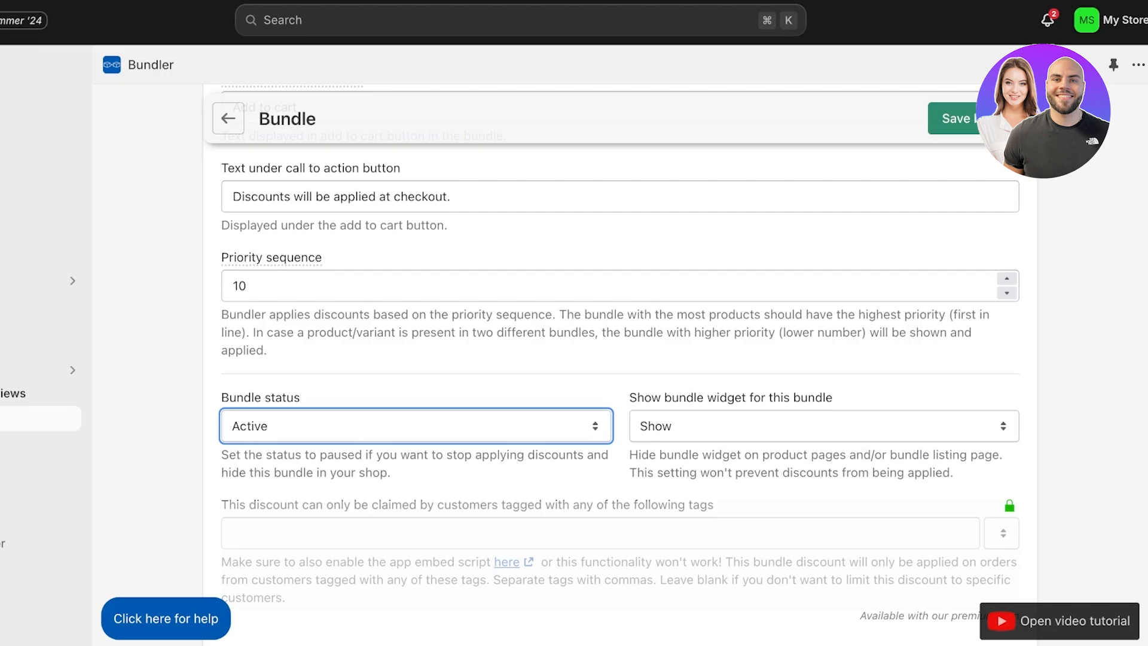
scroll(620, 365, "down", 8)
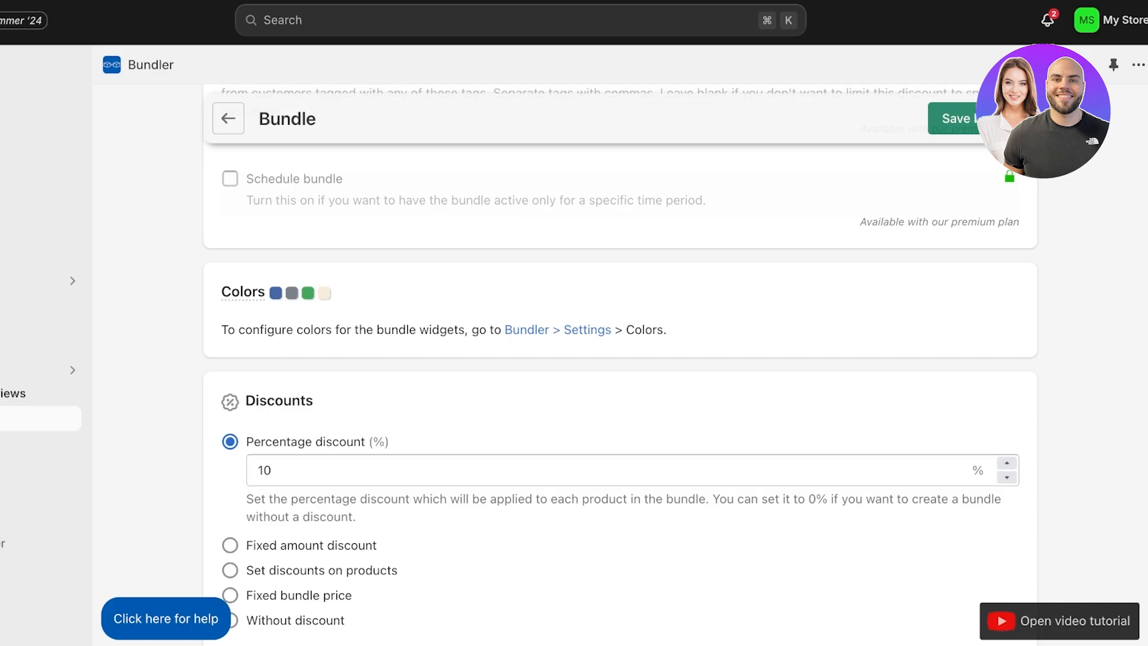
- Try the fixed amount, per-product, fixed bundle price and no-discount options in the bundle's discount settings
scroll(620, 365, "down", 3)
left_click(272, 275)
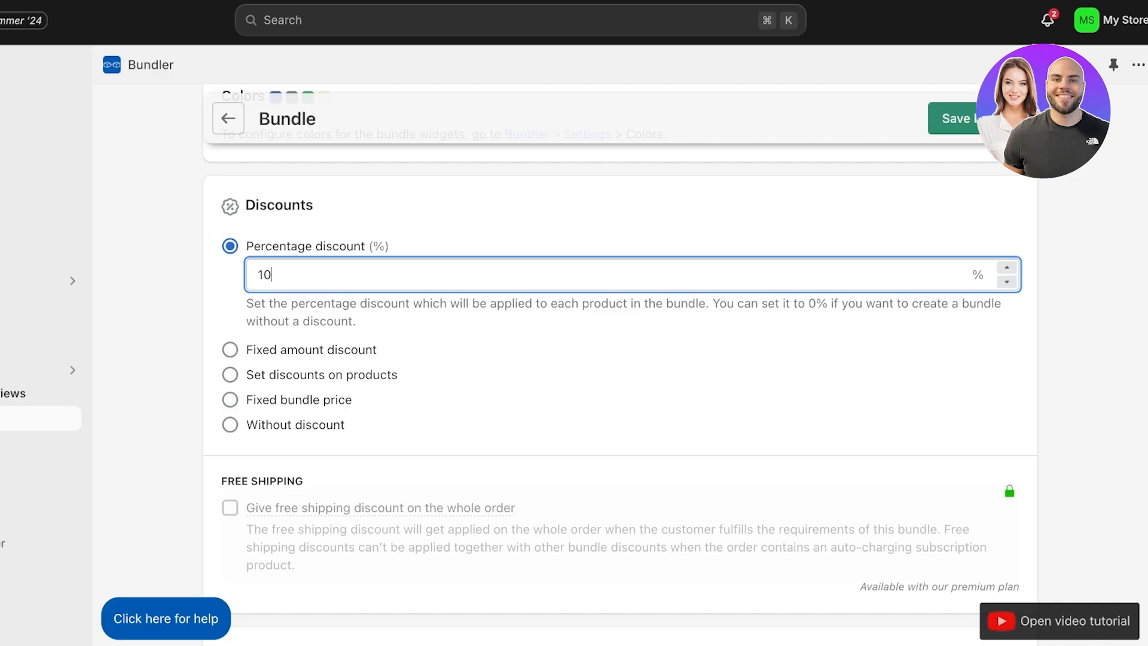
left_click(230, 349)
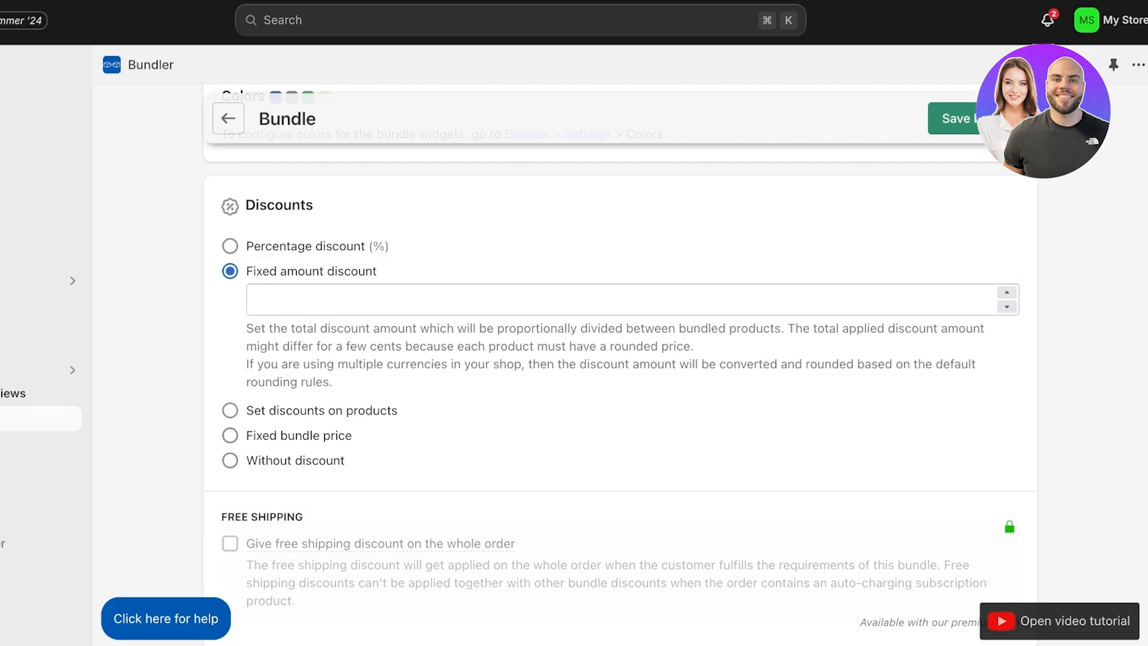
left_click(230, 410)
left_click(230, 418)
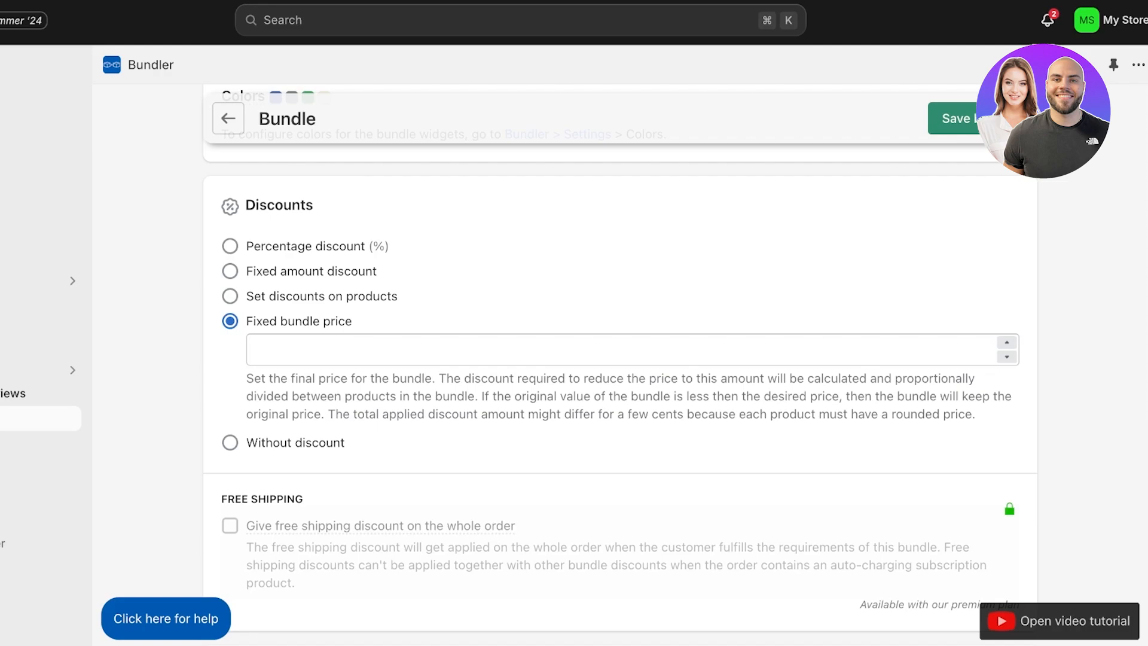
left_click(231, 442)
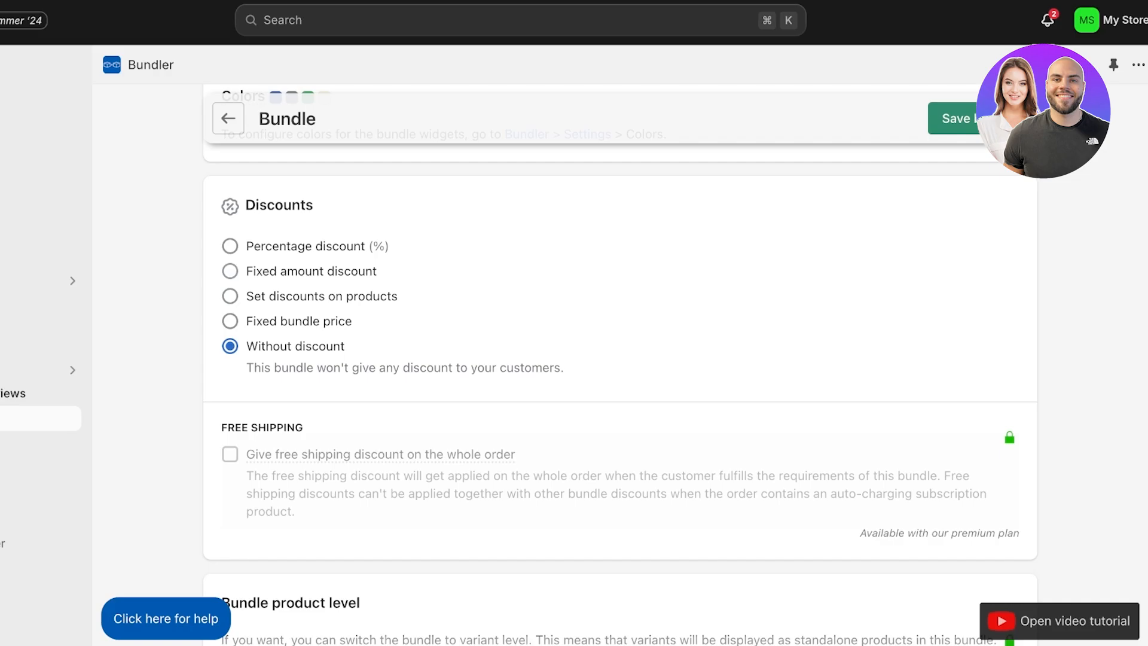
- Set the bundle's discount to a fixed amount of 20
left_click(230, 271)
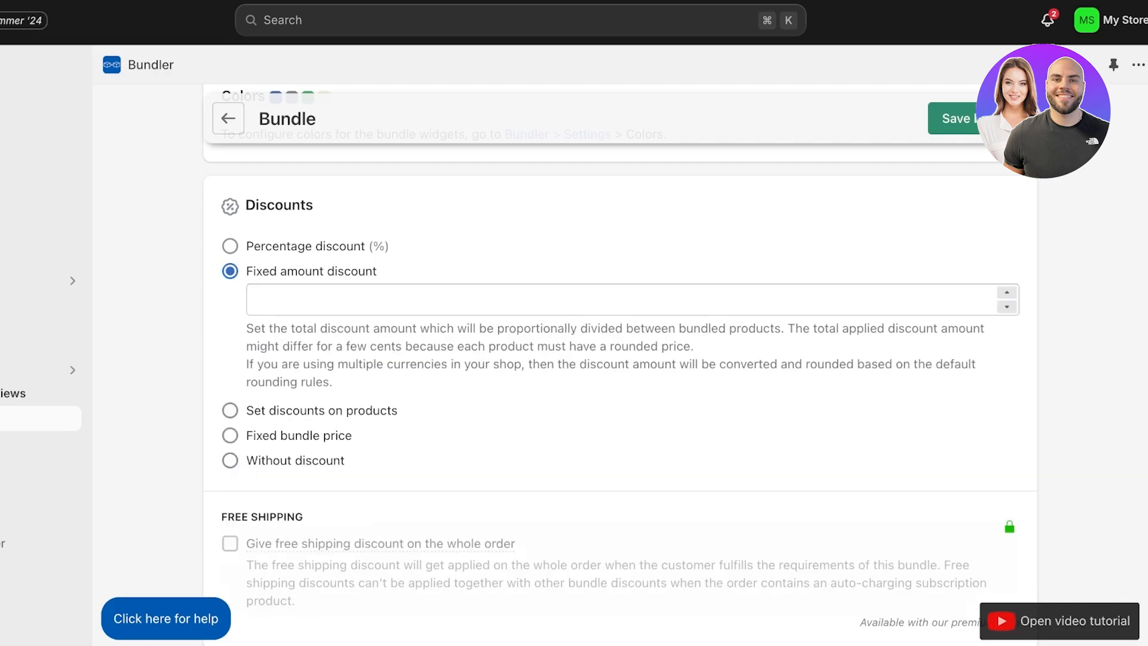
left_click(311, 300)
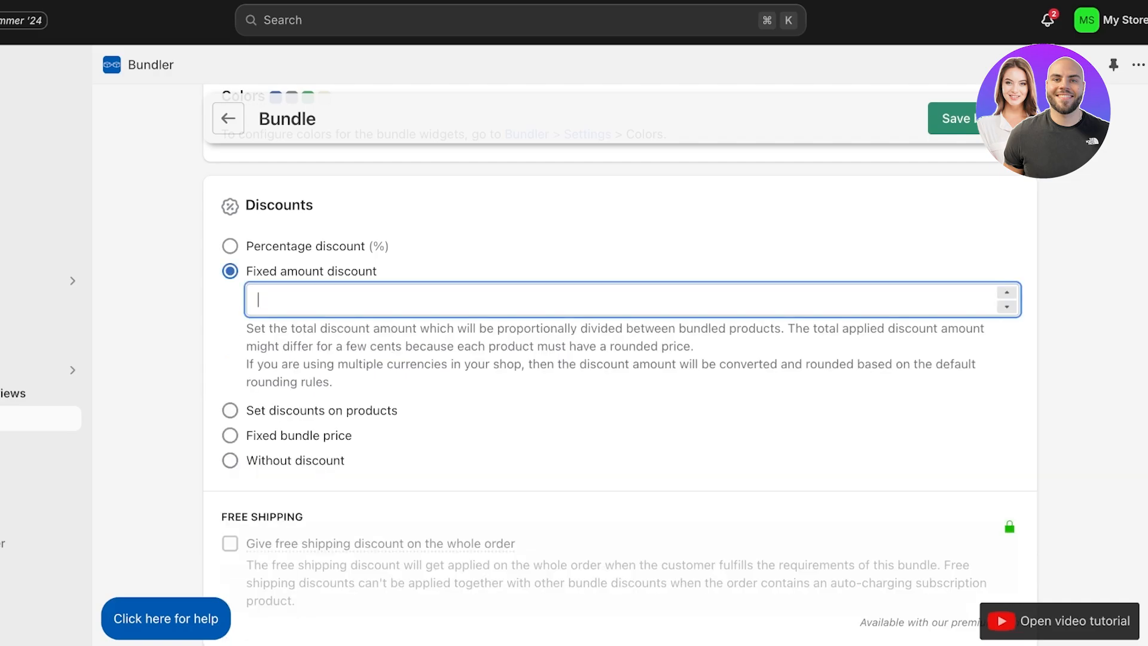
type("4")
key("BackSpace")
type("20")
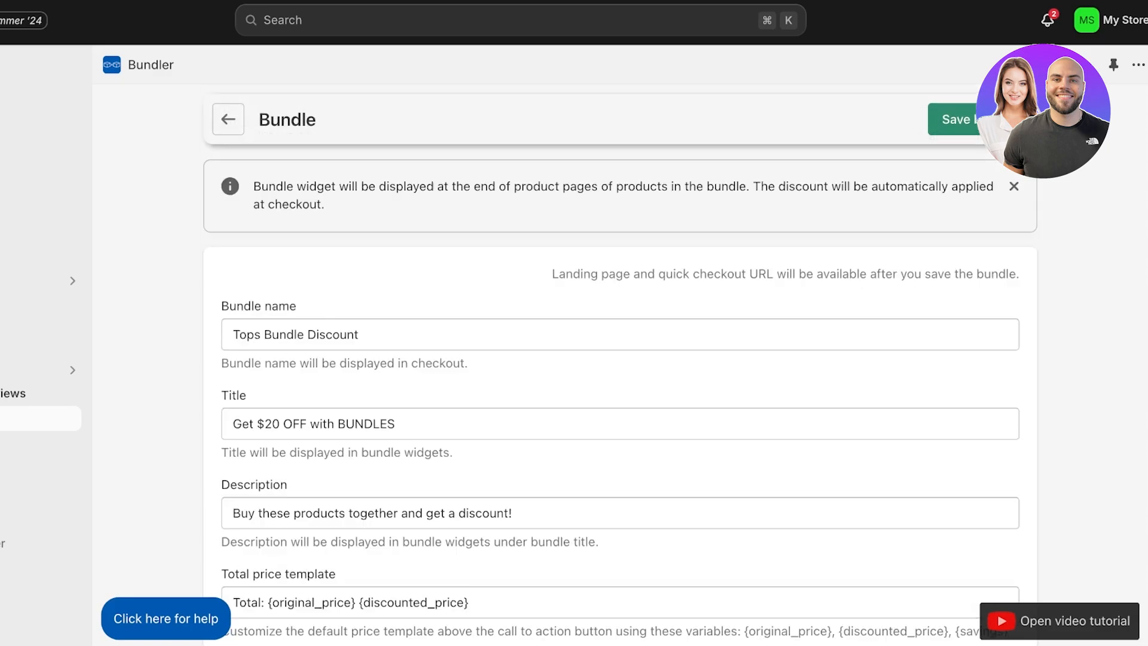
- Review the bundle's text fields, free shipping, product level, discounted products and discount conditions sections
scroll(621, 370, "down", 1)
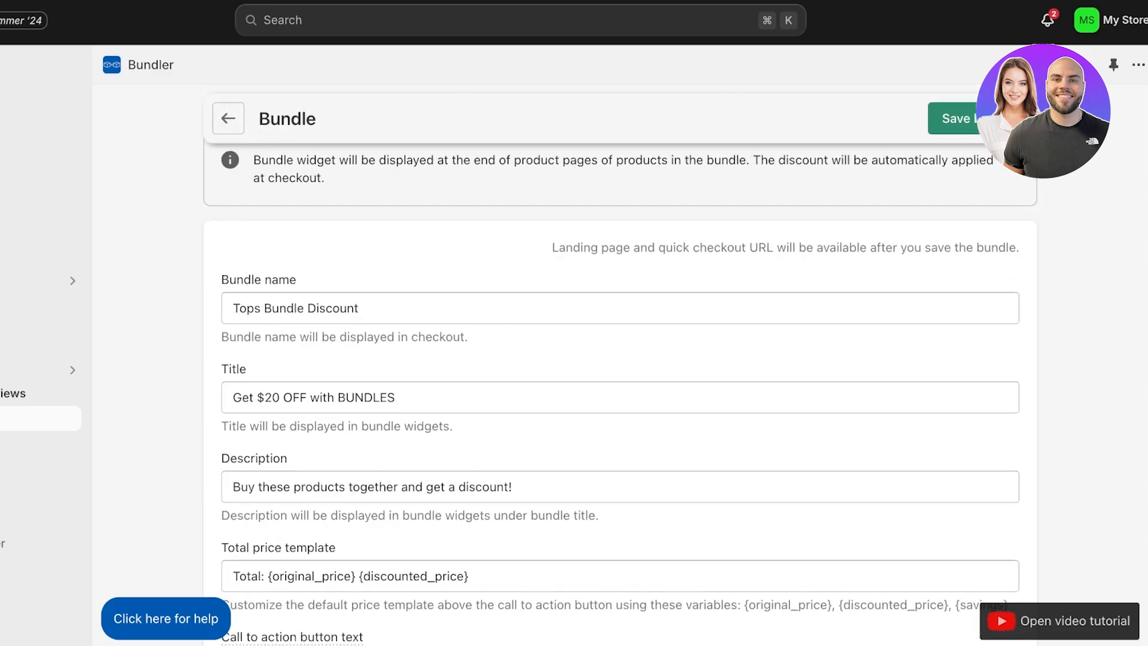
scroll(621, 368, "down", 20)
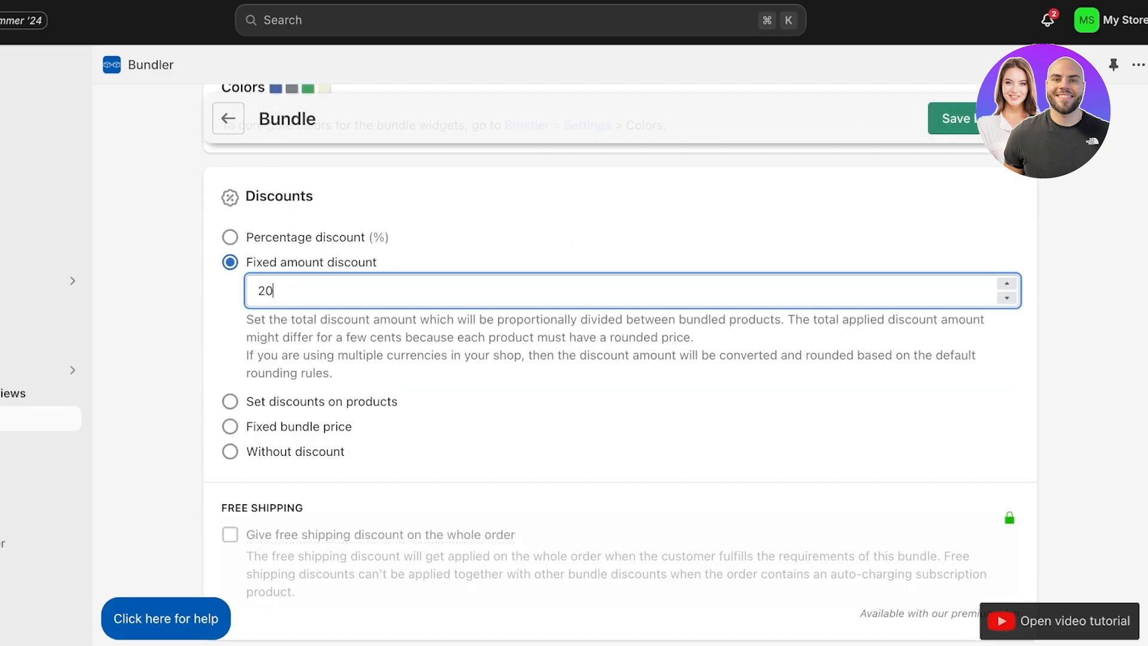
scroll(621, 367, "down", 6)
scroll(621, 368, "up", 3)
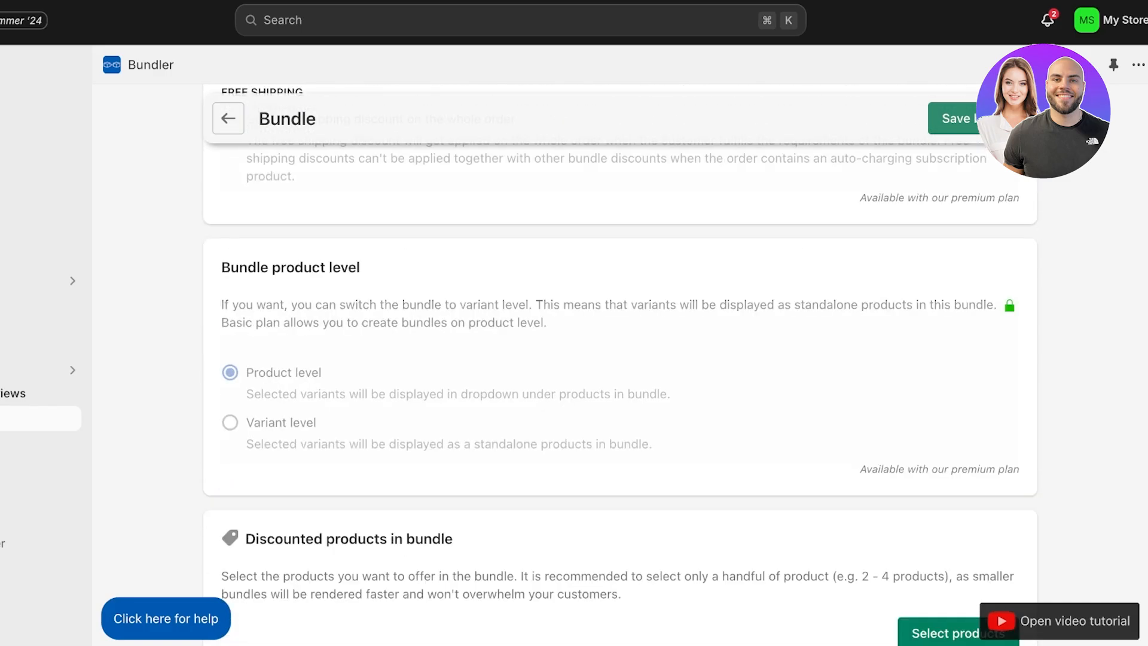
scroll(621, 367, "down", 1)
scroll(621, 368, "up", 4)
scroll(621, 368, "down", 10)
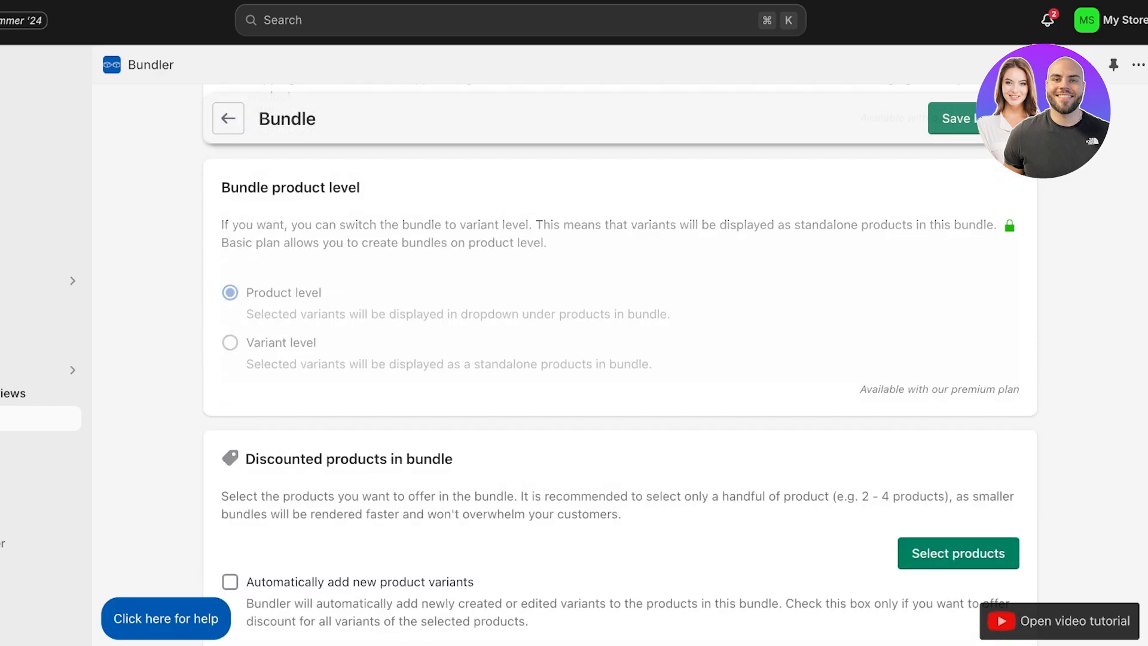
scroll(621, 368, "down", 12)
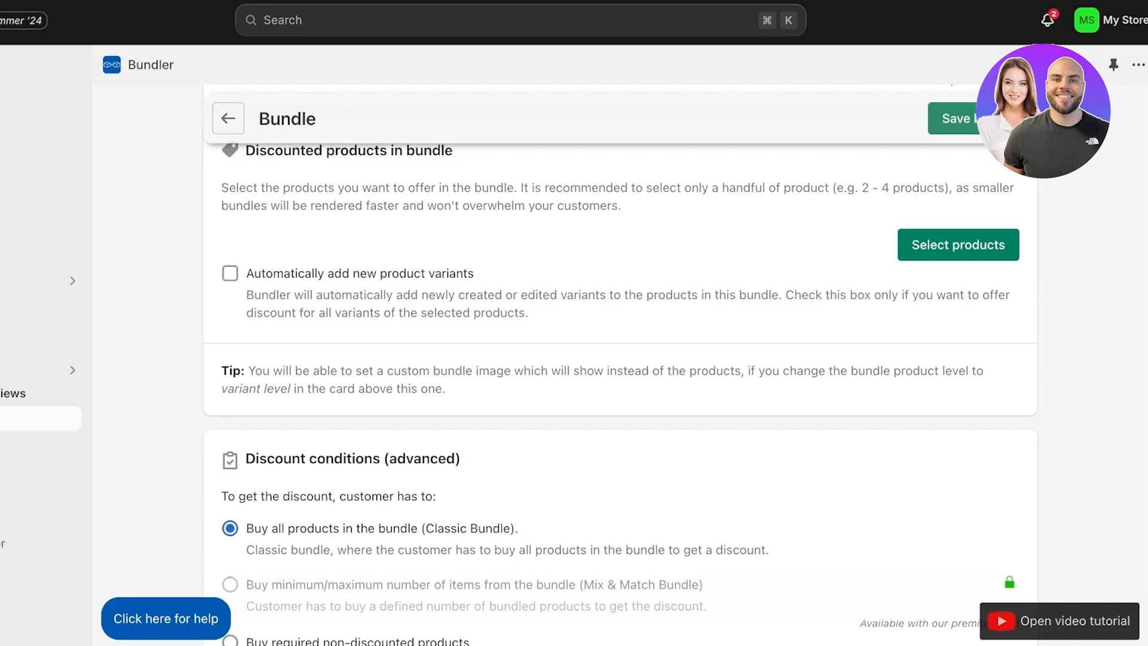
scroll(620, 368, "up", 7)
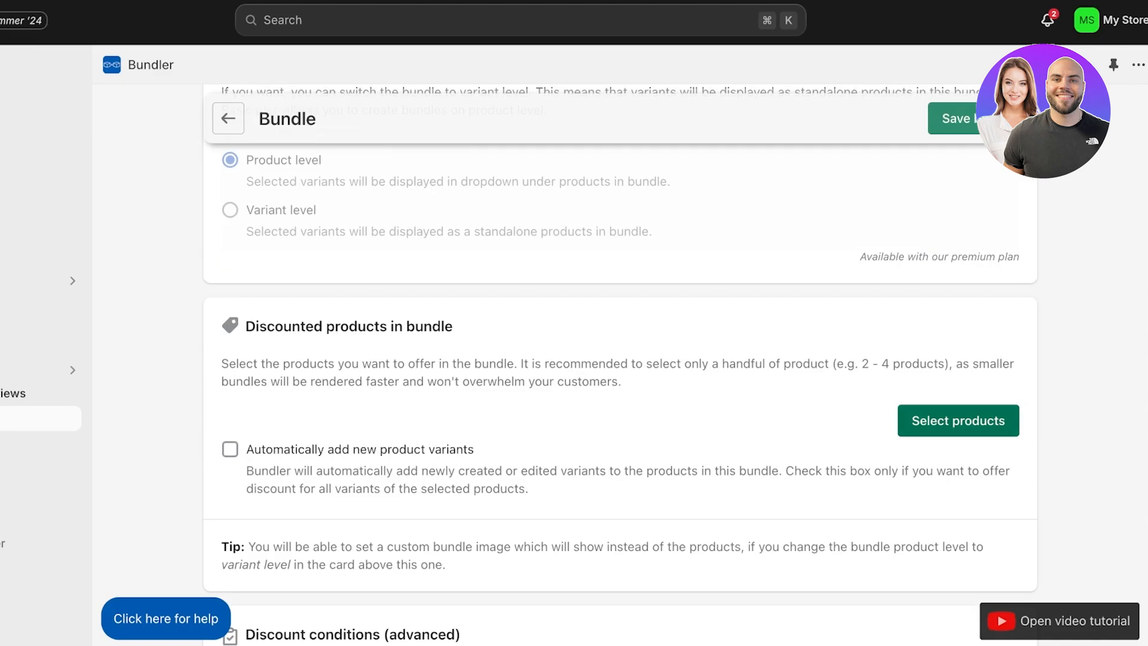
- Add all variants of Bracelet Printed Tee and Linen Shirt as discounted products and enable automatically adding new product variants
left_click(957, 420)
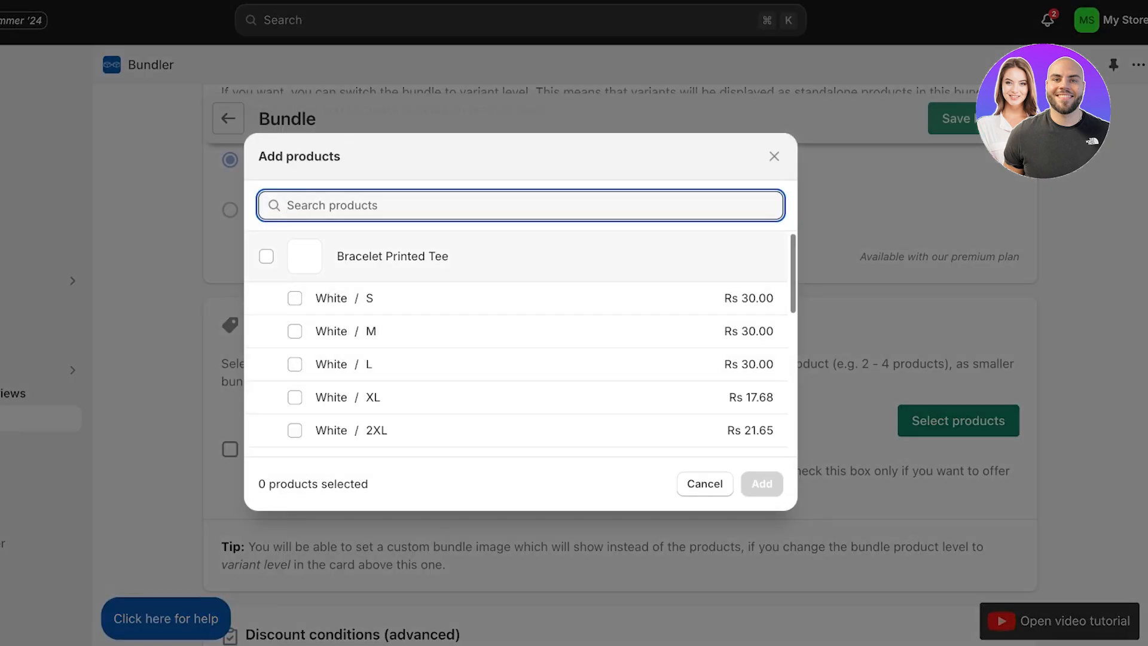
left_click(266, 256)
scroll(519, 352, "down", 5)
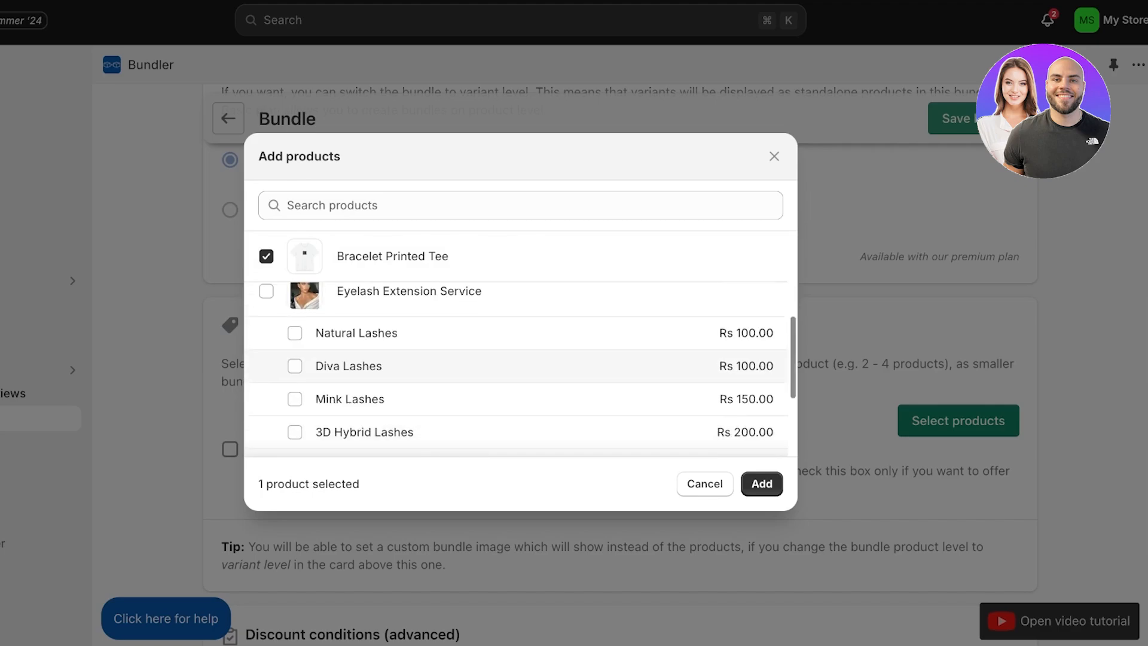
scroll(519, 352, "down", 4)
left_click(266, 330)
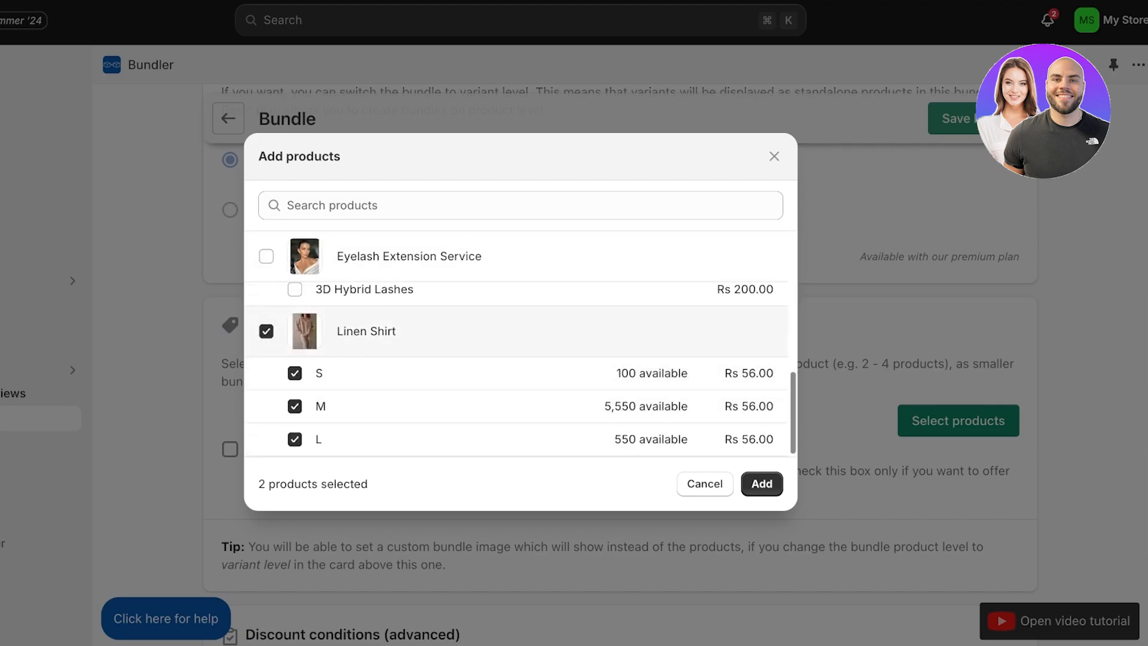
scroll(519, 430, "up", 10)
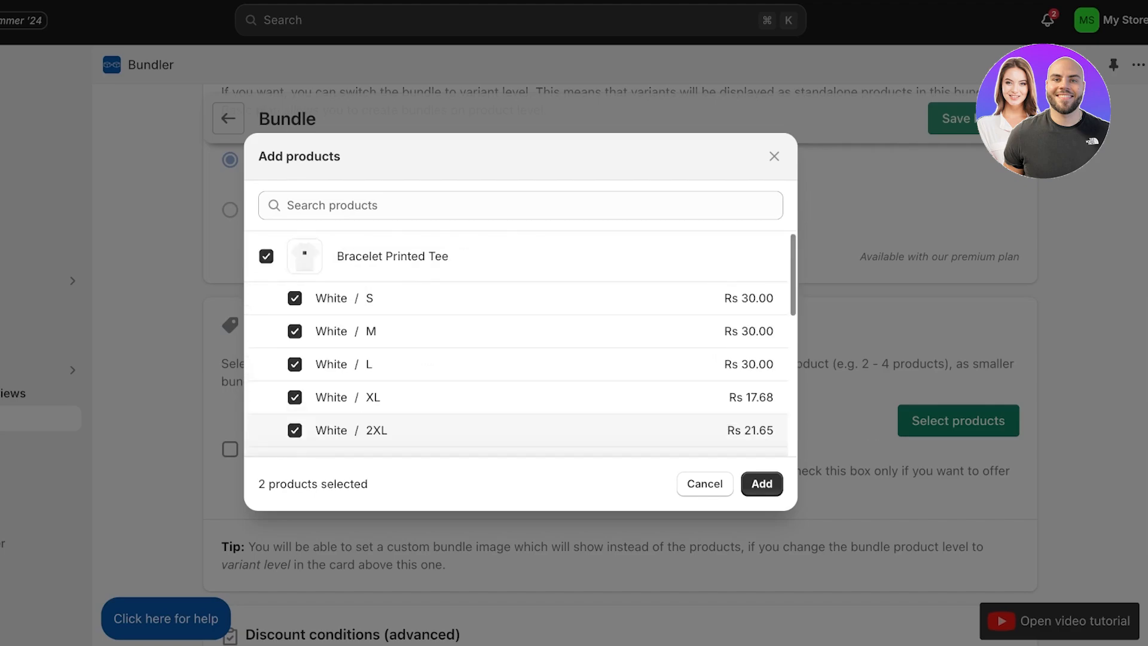
scroll(519, 430, "down", 5)
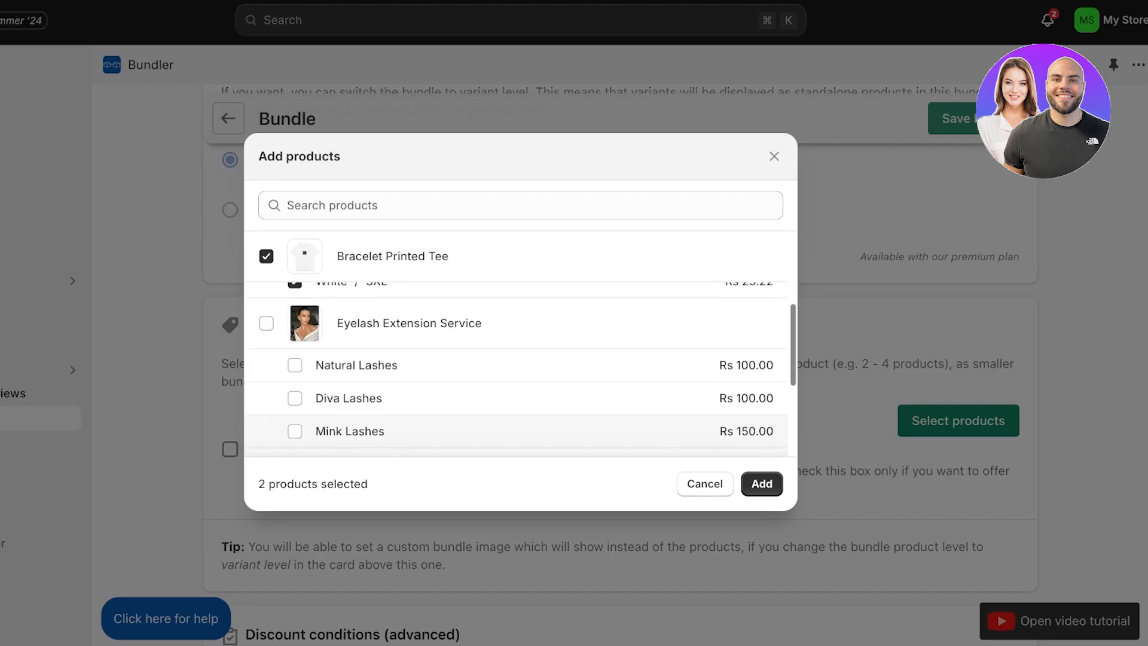
left_click(761, 483)
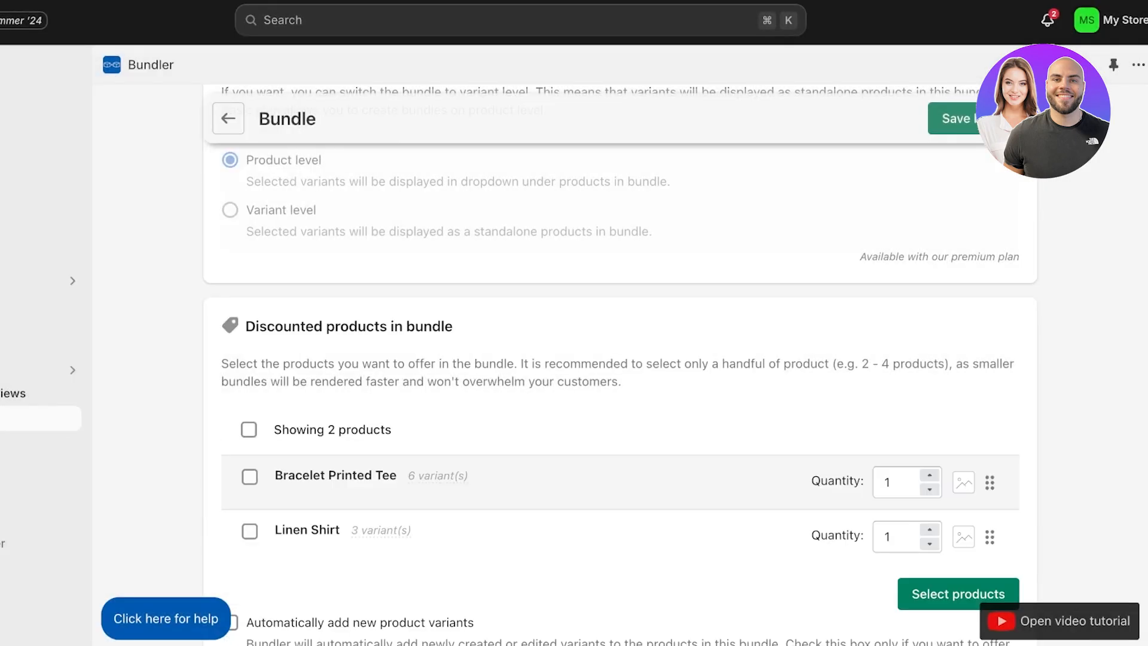
scroll(620, 365, "down", 4)
left_click(230, 392)
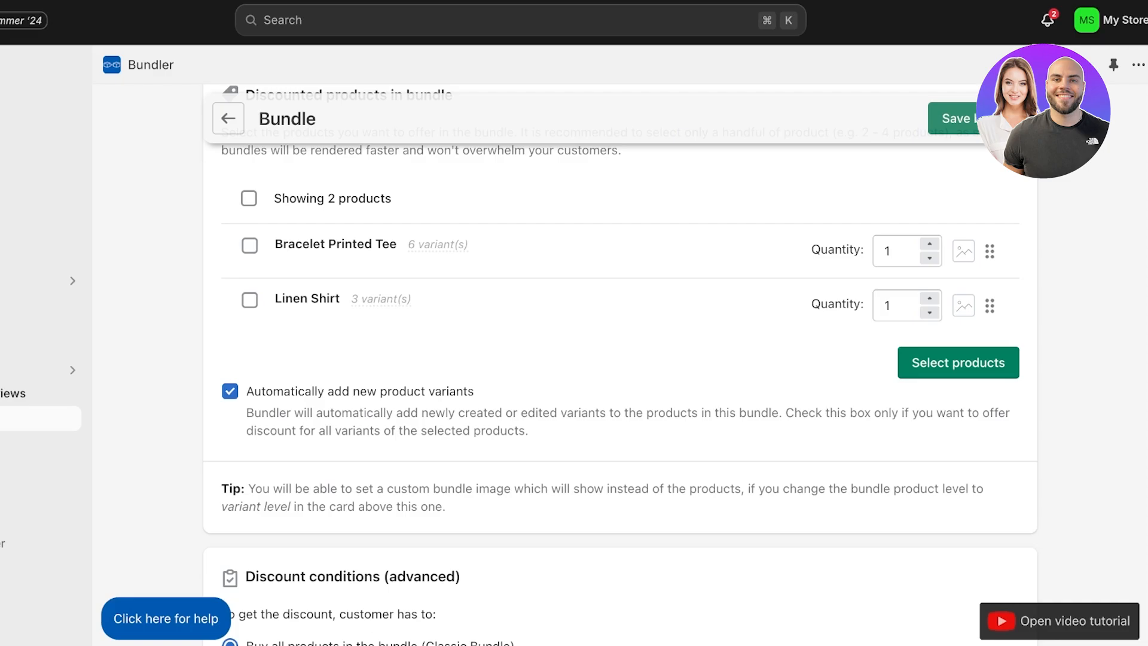
- Save the bundle, keeping the Classic Bundle condition, and answer the quick check that the bundle widget can't be seen
scroll(620, 365, "down", 5)
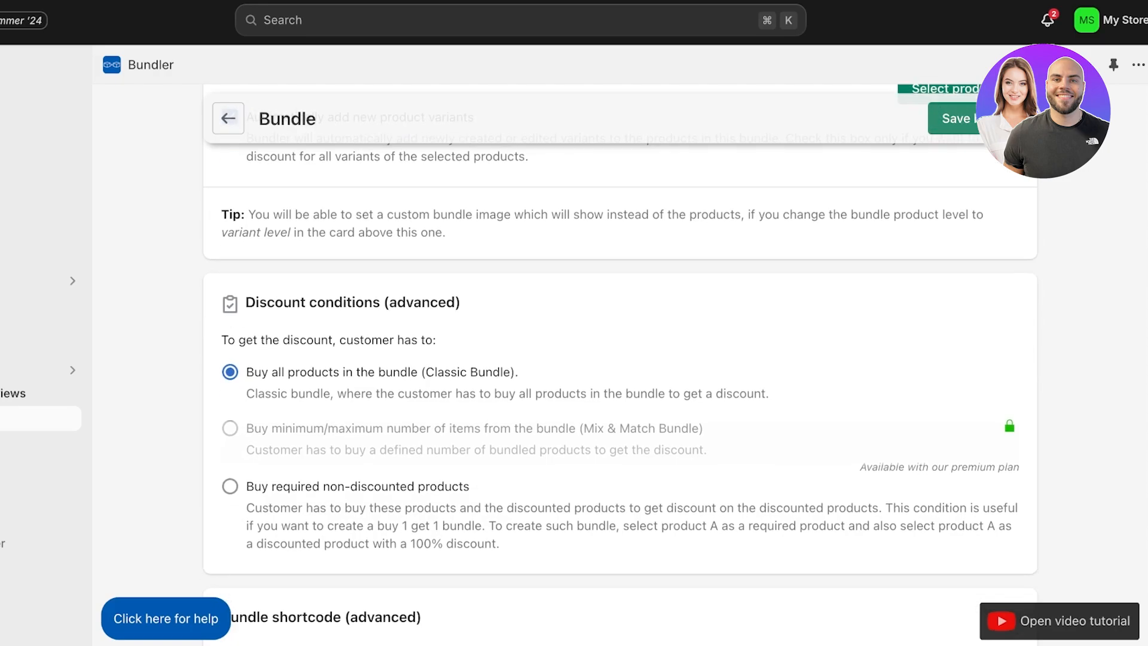
scroll(621, 365, "down", 2)
scroll(620, 365, "up", 1)
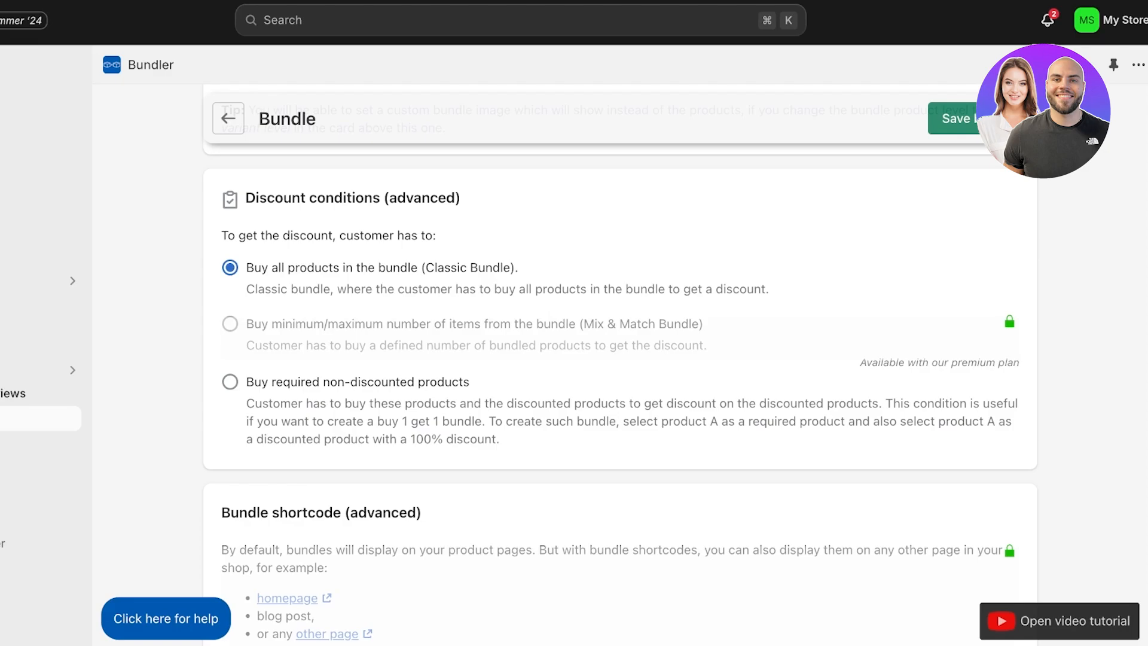
scroll(619, 366, "down", 10)
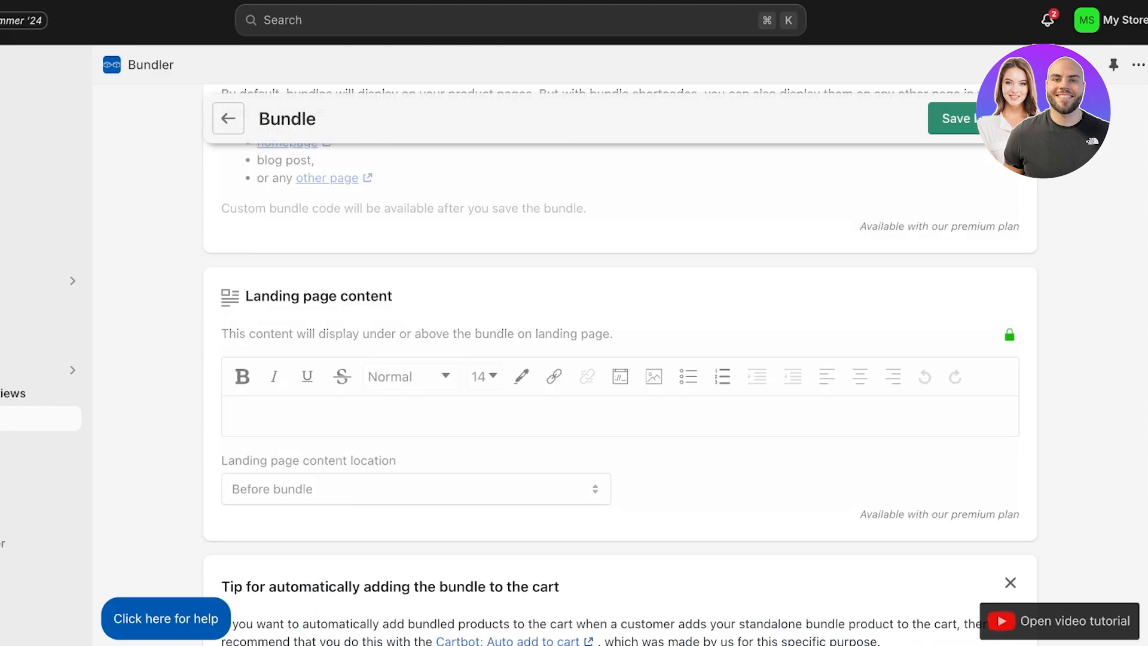
scroll(619, 365, "down", 20)
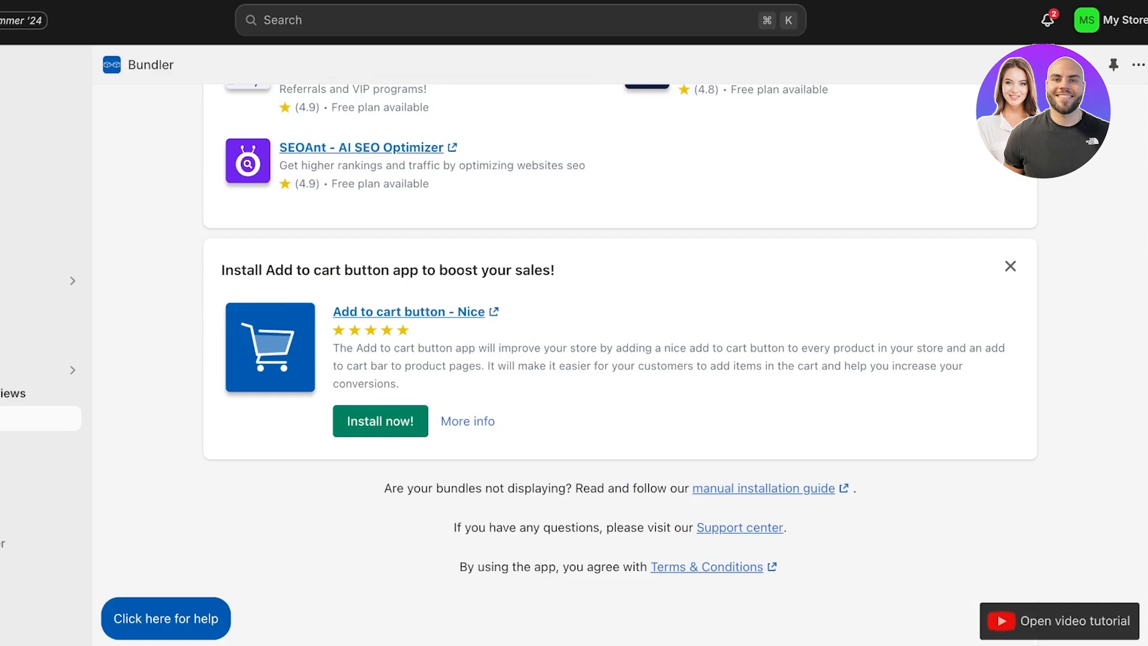
scroll(621, 337, "up", 20)
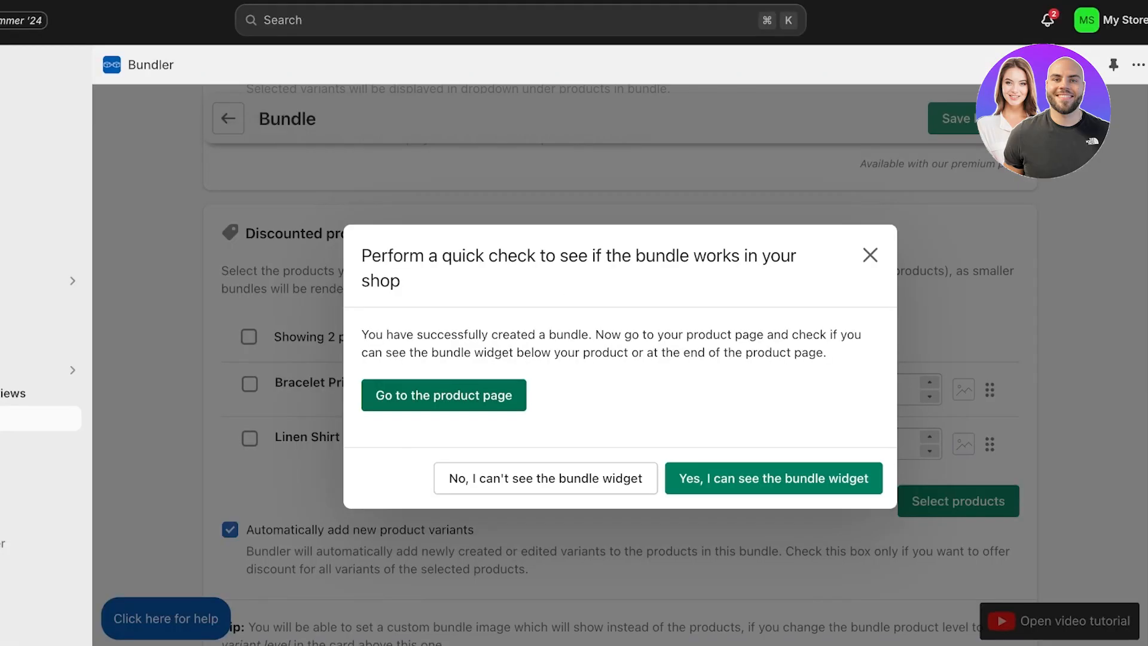
left_click(545, 478)
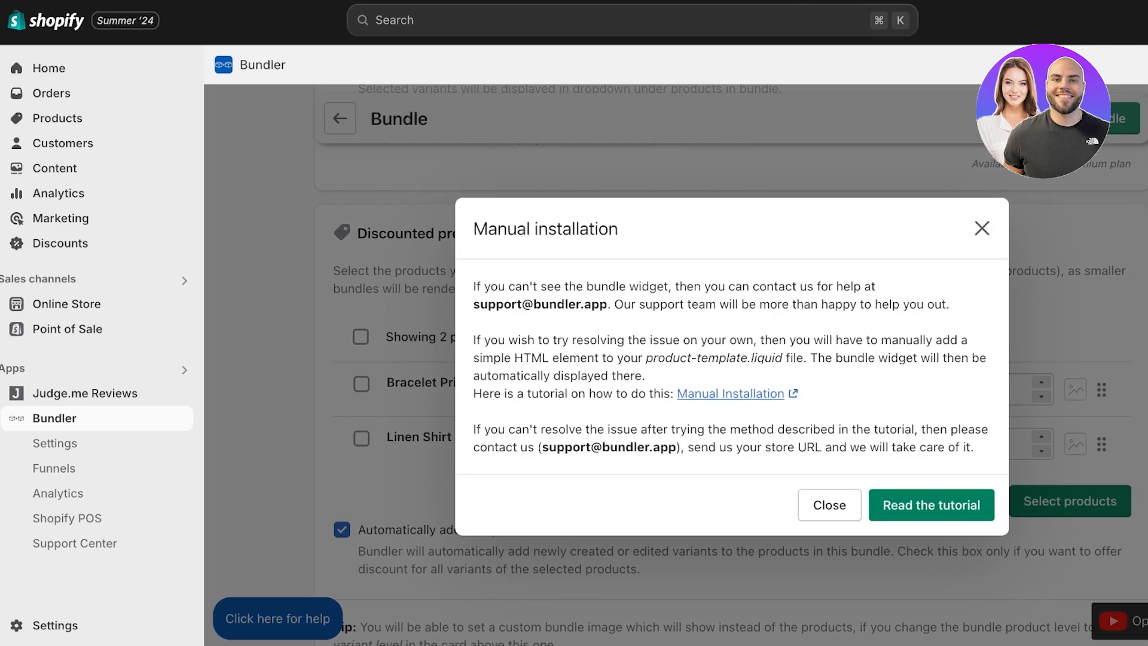
- Dismiss the manual installation notice and open the app embeds of the Dawn theme in the theme editor
left_click(981, 228)
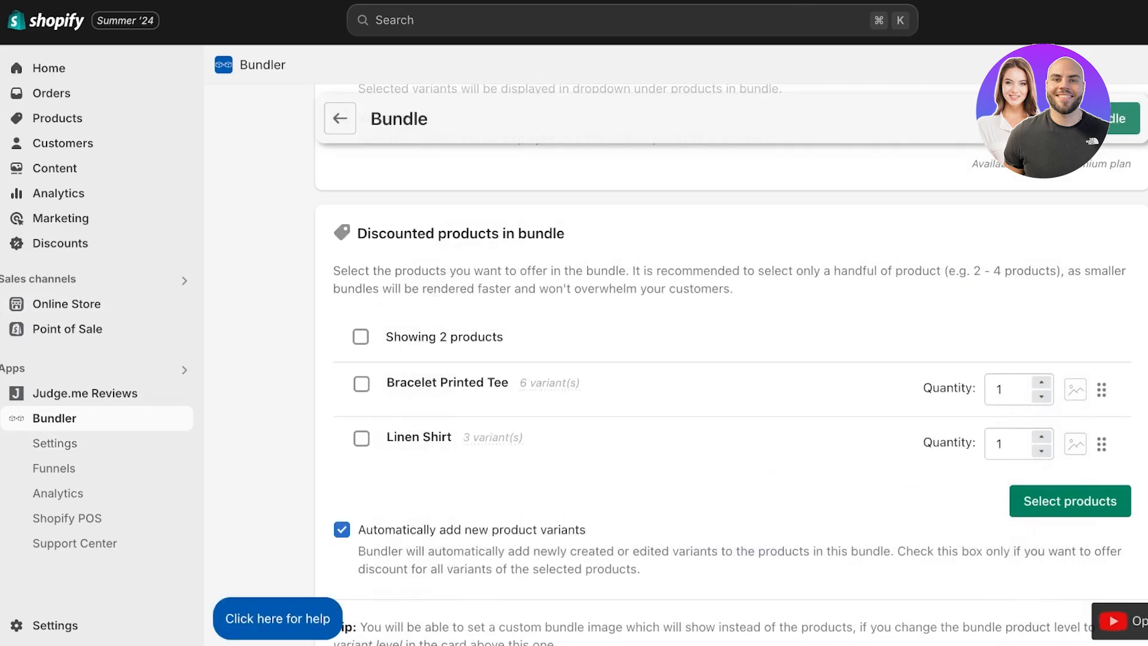
left_click(67, 304)
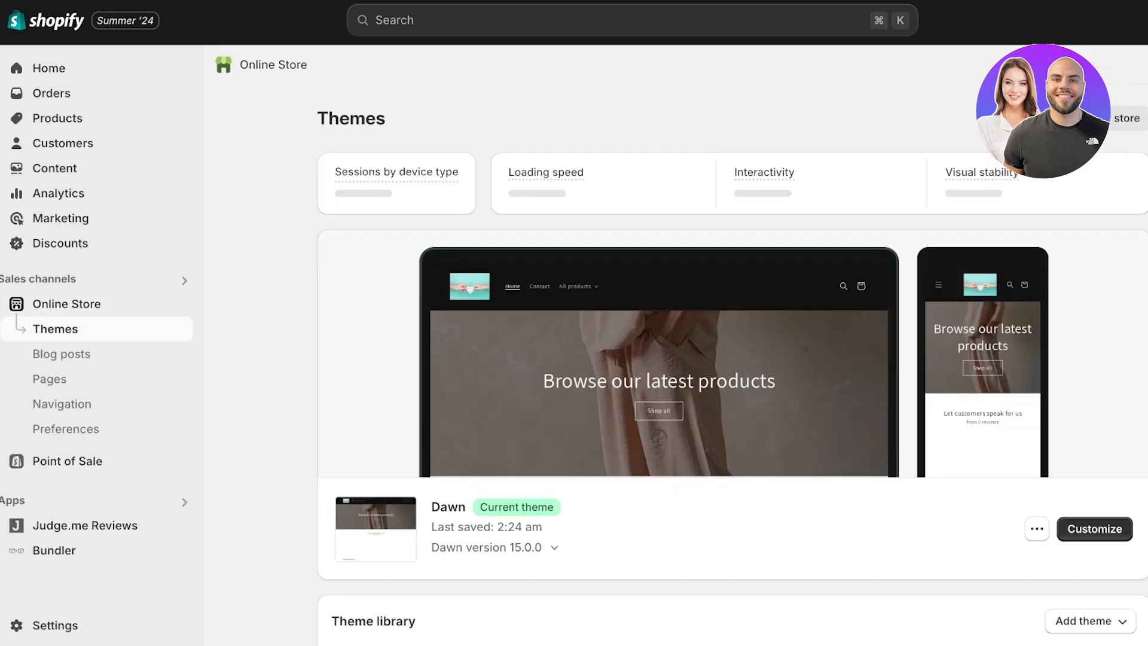
left_click(1094, 530)
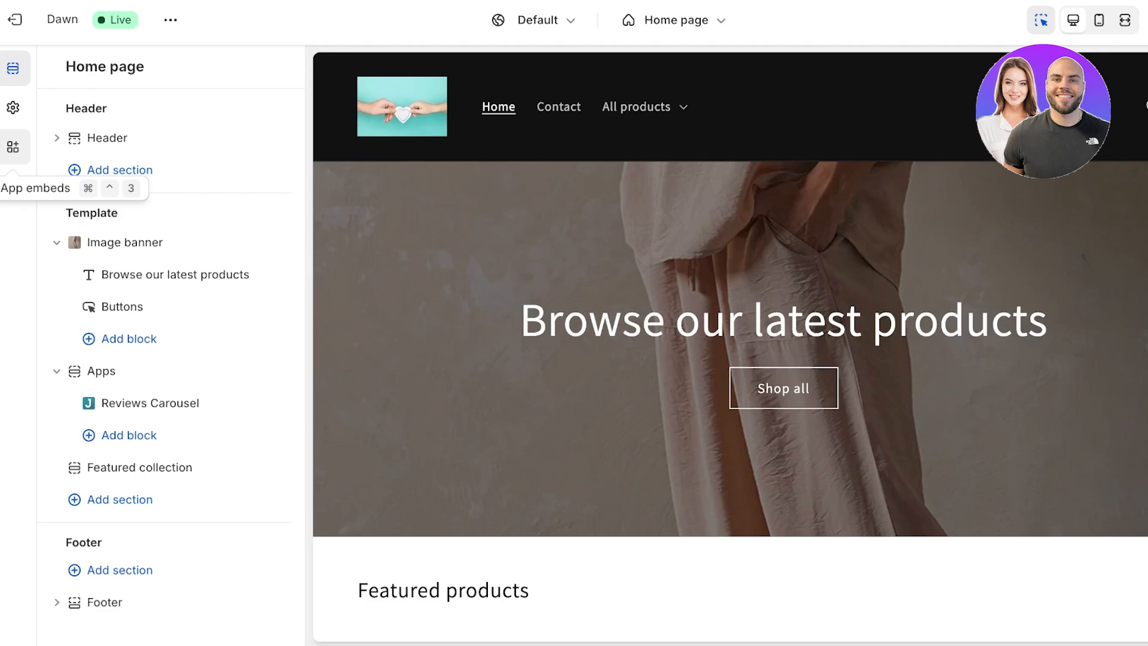
left_click(13, 146)
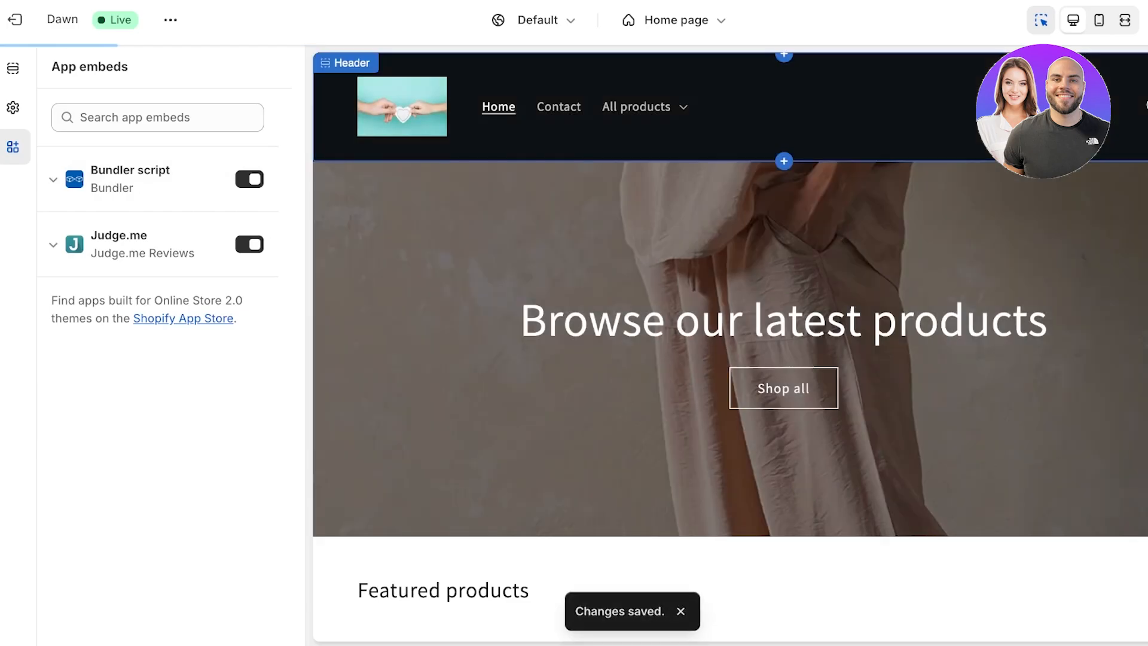
- Add Bundler's Bundle shortcode widget as a new section in the home page template and open its shortcode setting
left_click(13, 68)
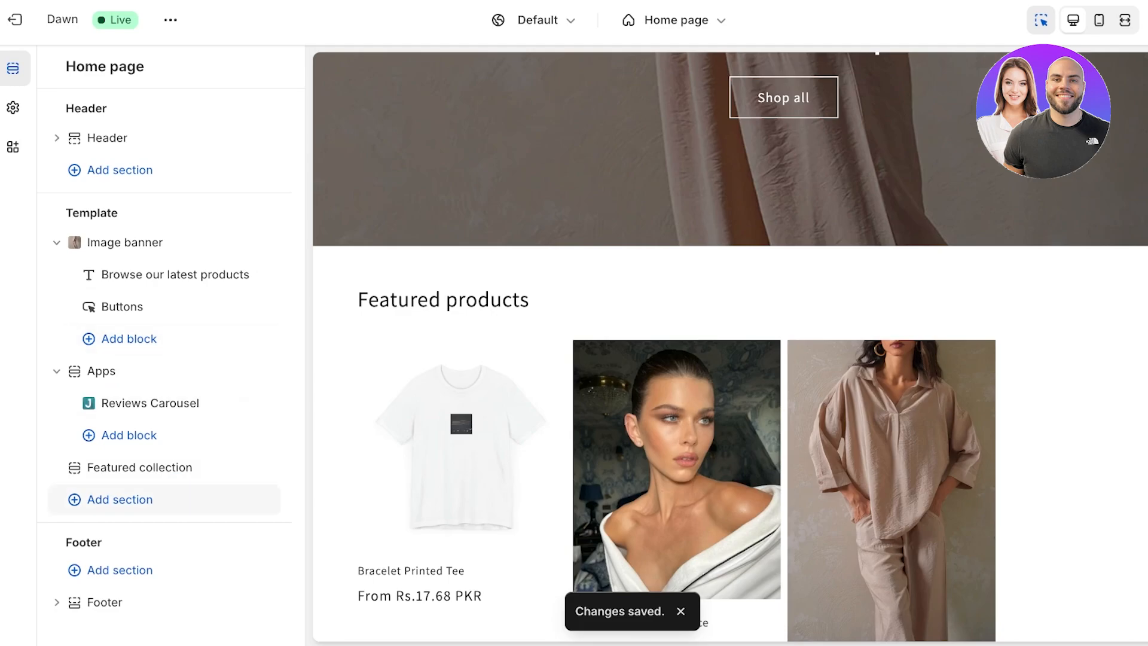
left_click(119, 500)
left_click(458, 209)
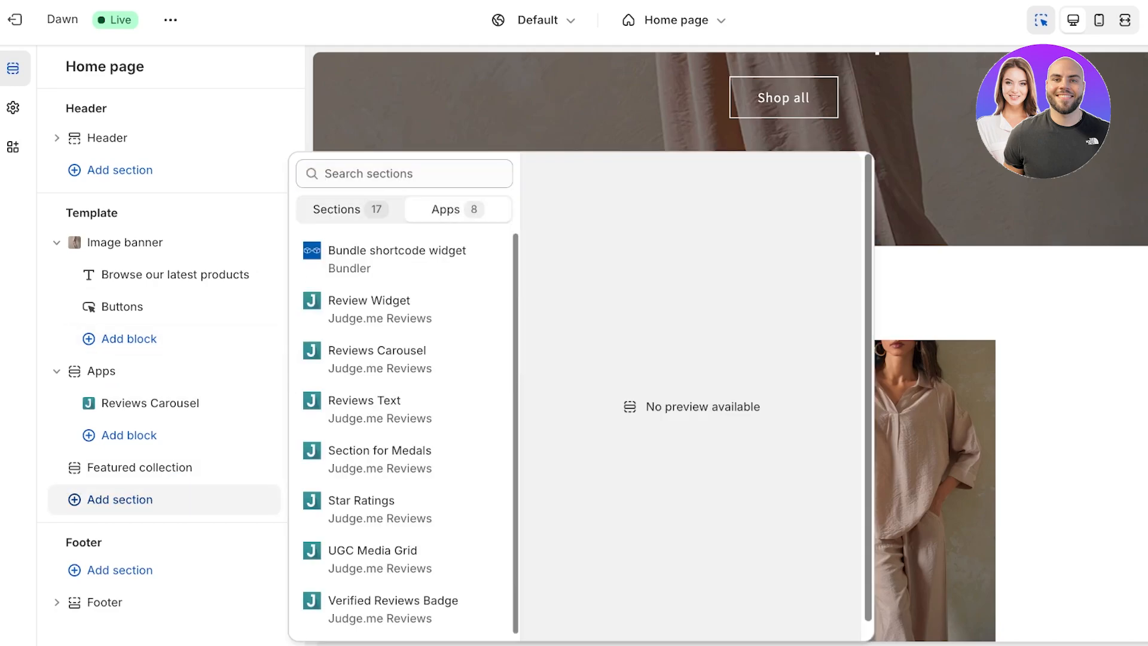
scroll(400, 287, "down", 2)
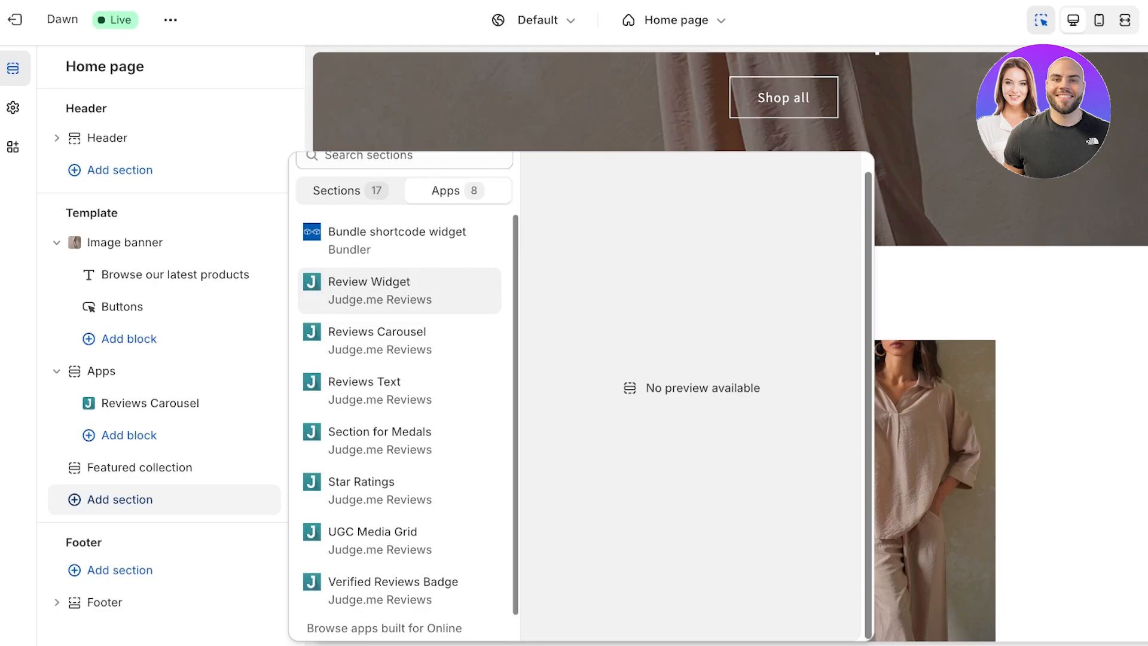
left_click(397, 239)
left_click(154, 444)
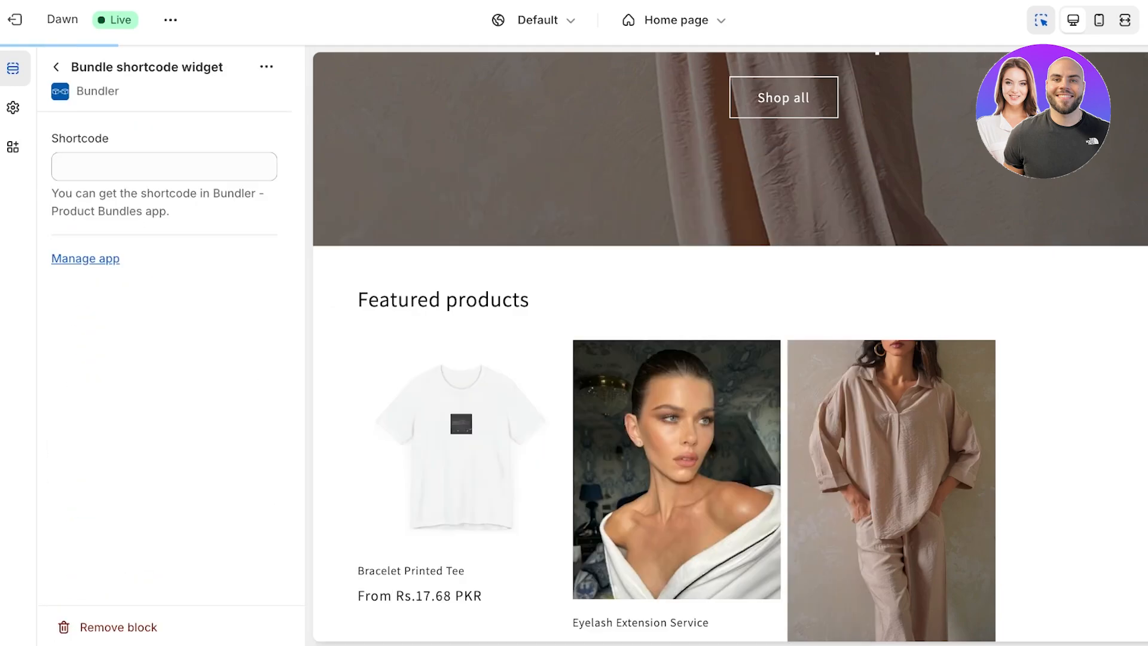
left_click(164, 167)
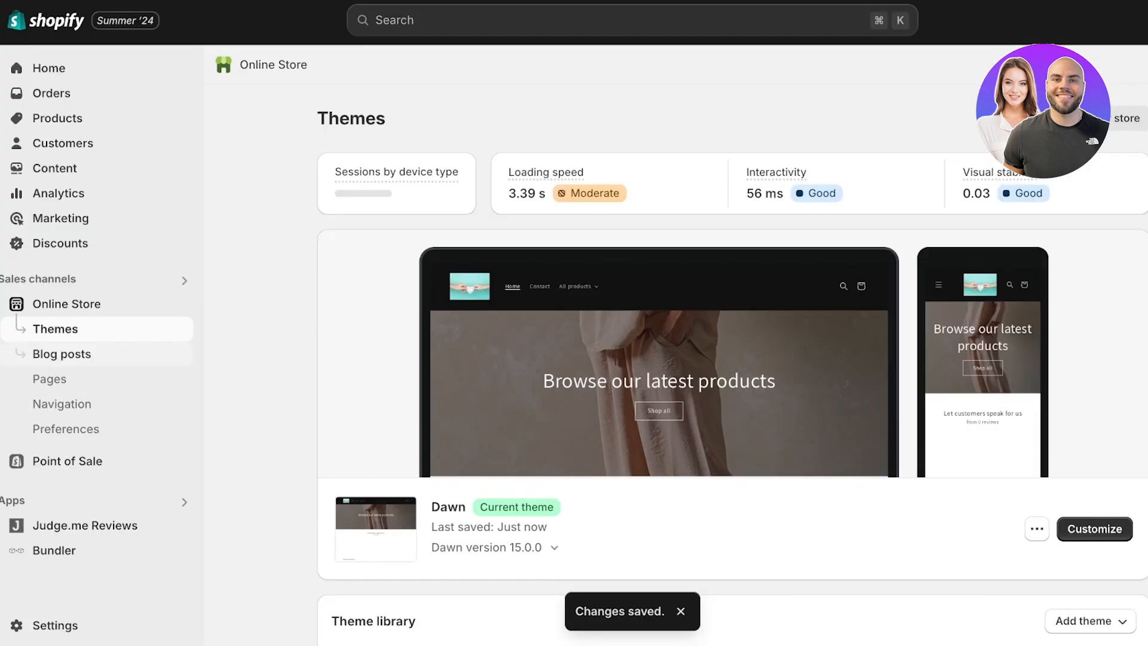
- Reopen the Tops Bundle Discount bundle in Bundler, look through its settings, and dismiss the widget placement notice
left_click(54, 548)
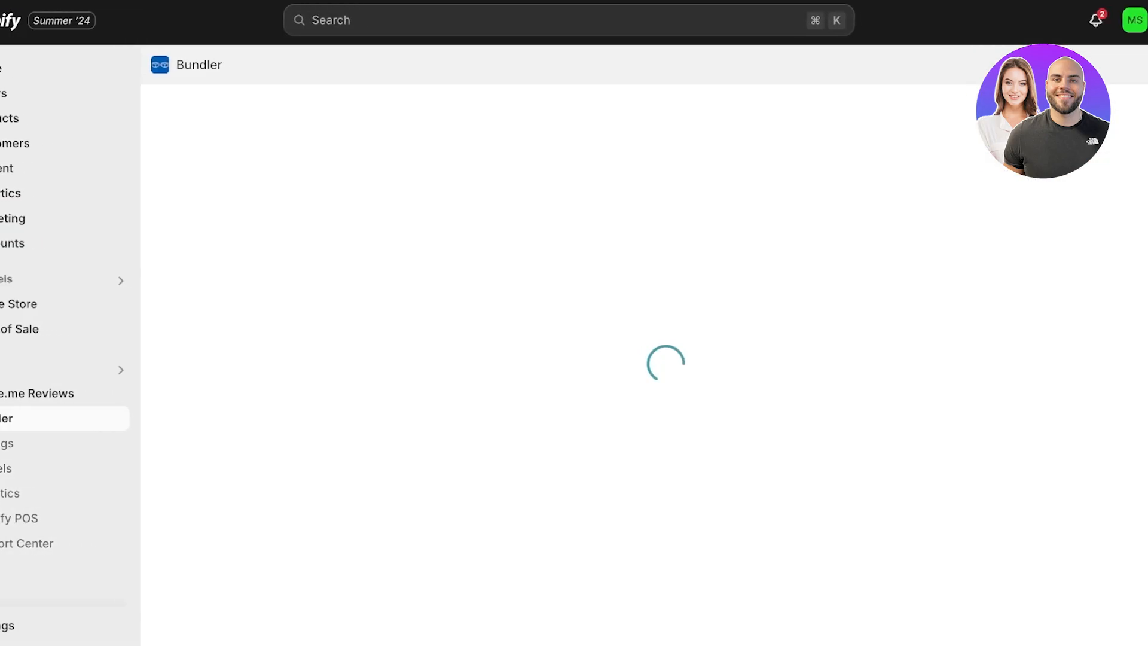
scroll(622, 364, "down", 4)
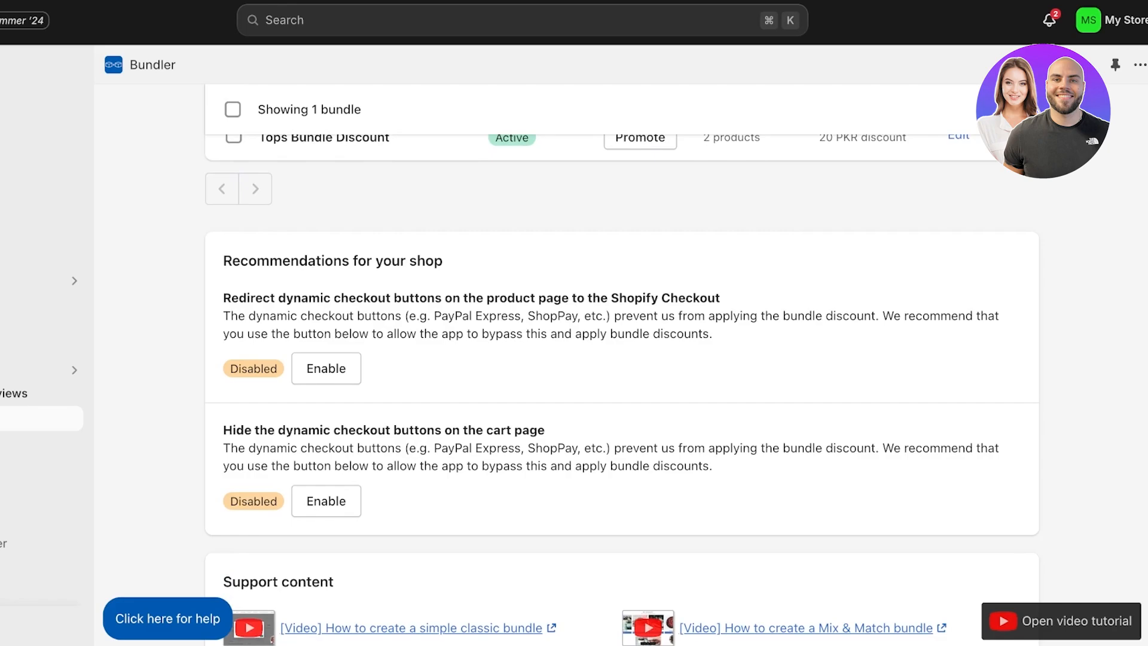
scroll(622, 359, "down", 3)
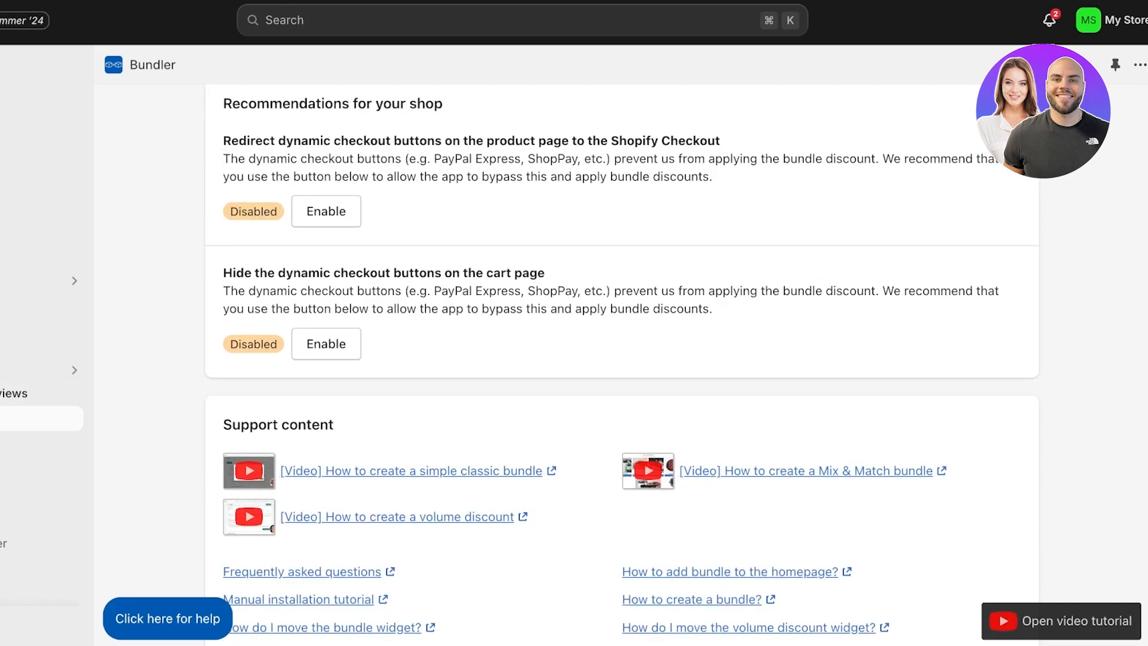
scroll(621, 358, "up", 8)
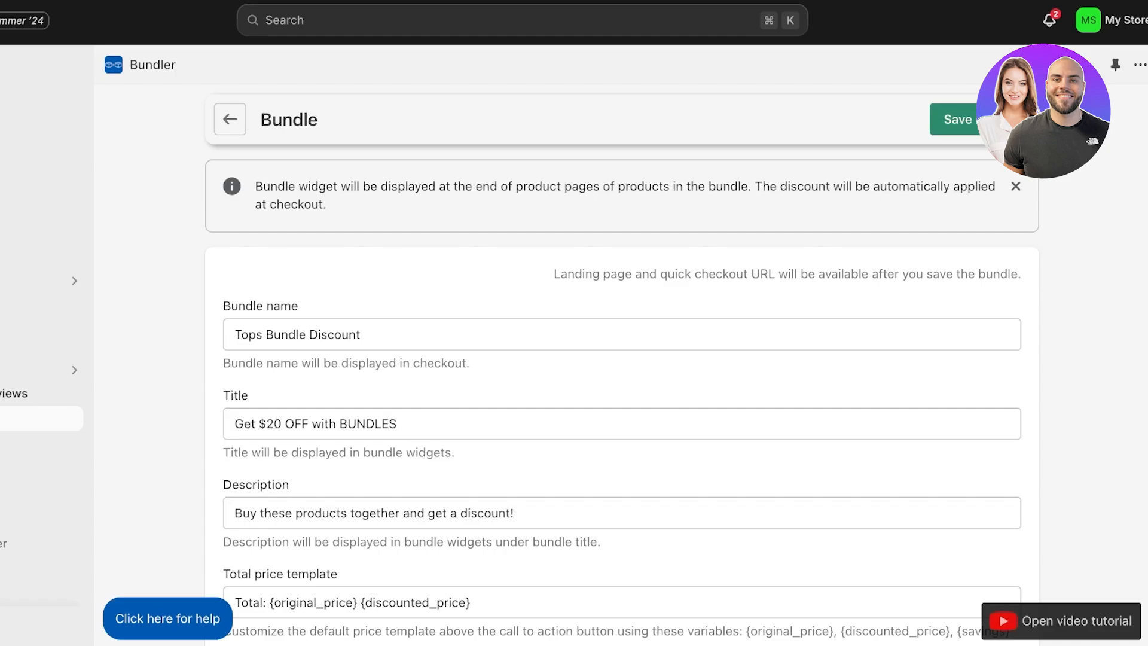
left_click(956, 119)
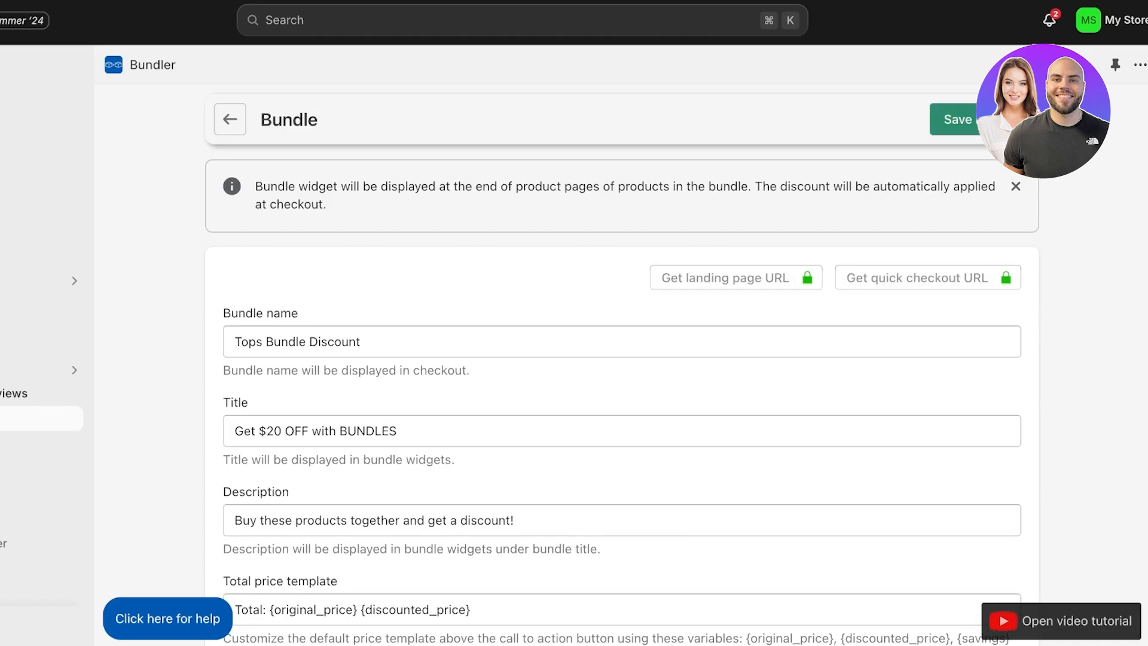
scroll(621, 394, "down", 20)
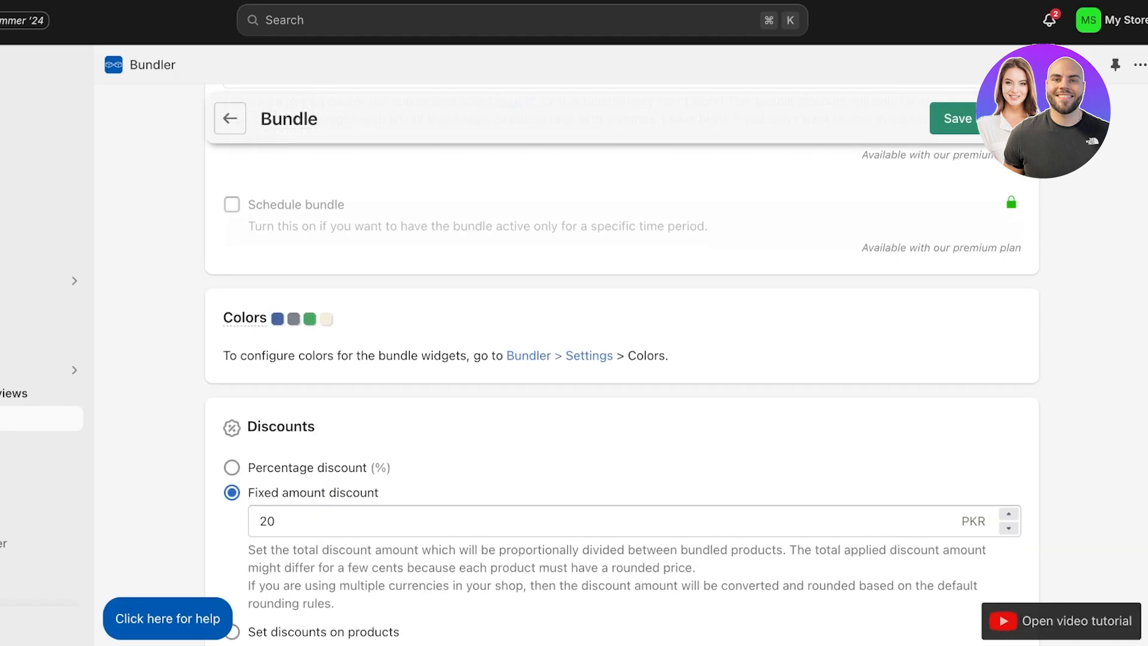
scroll(622, 371, "down", 15)
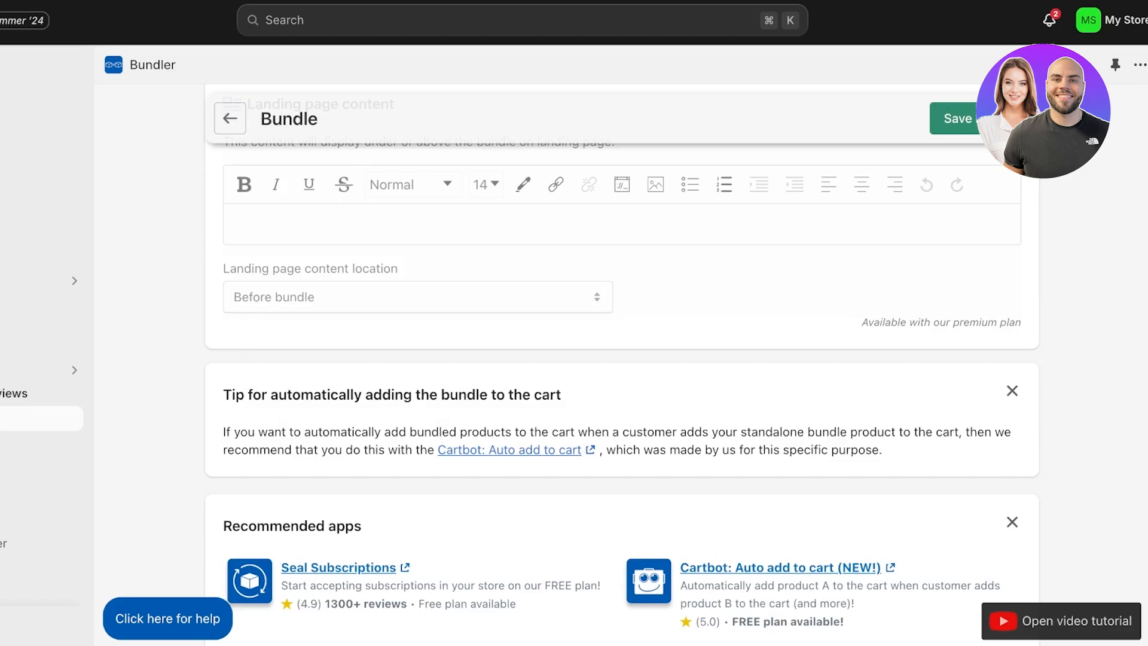
scroll(622, 365, "up", 20)
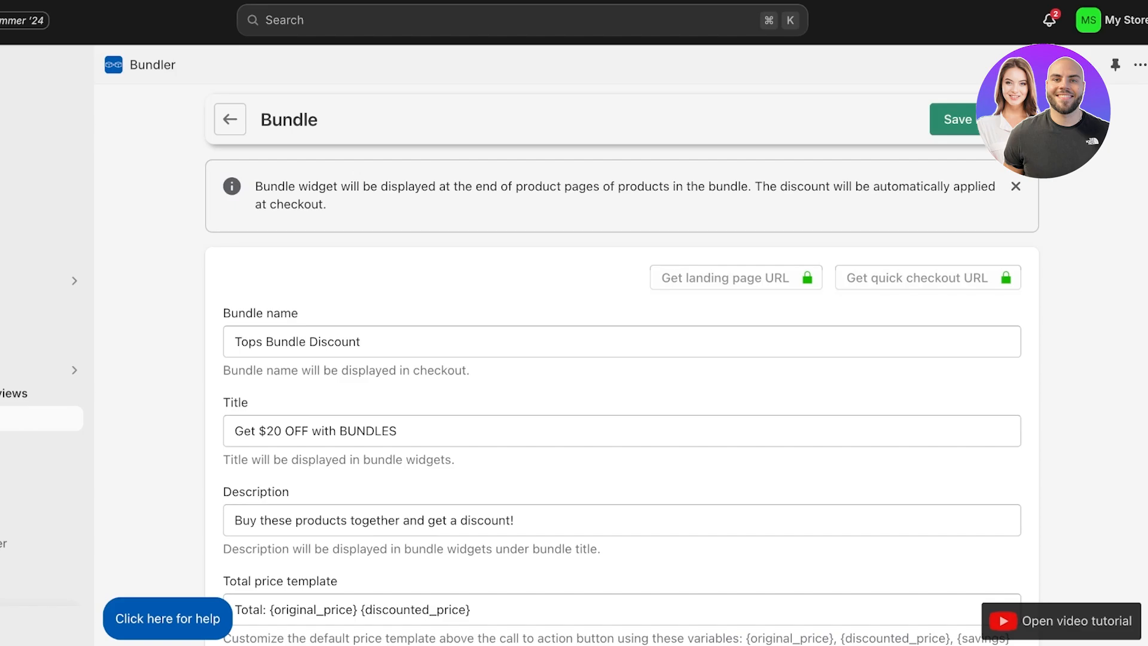
left_click(1016, 186)
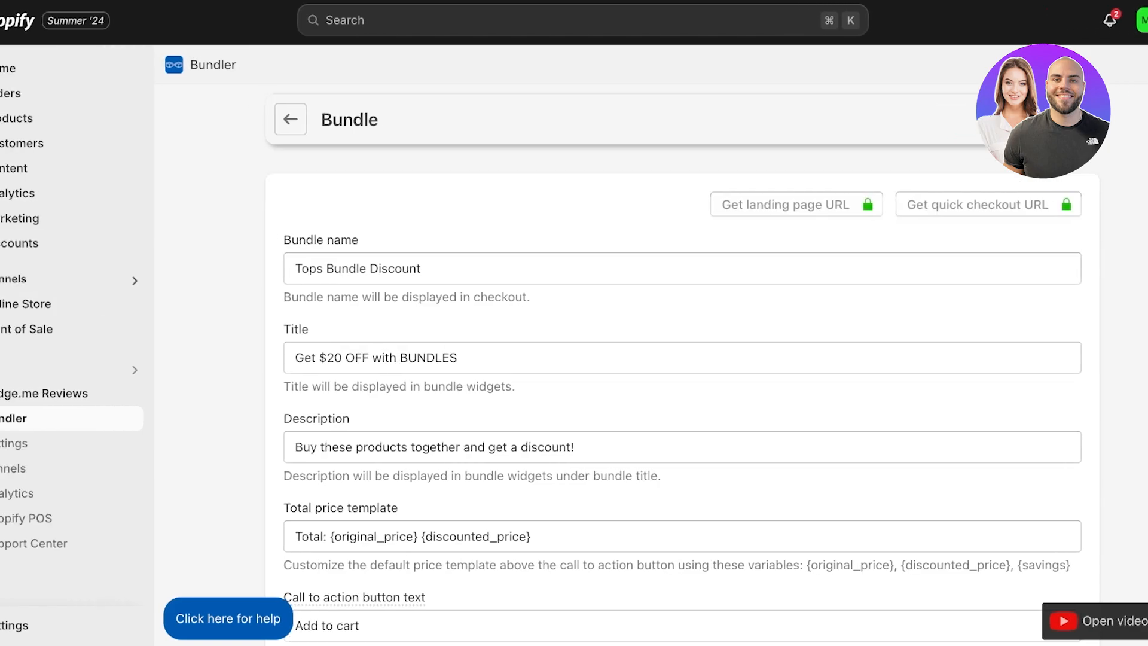
- Open the Dawn theme editor on the default product template and check the bundle widget in the Bracelet Printed Tee preview
left_click(58, 117)
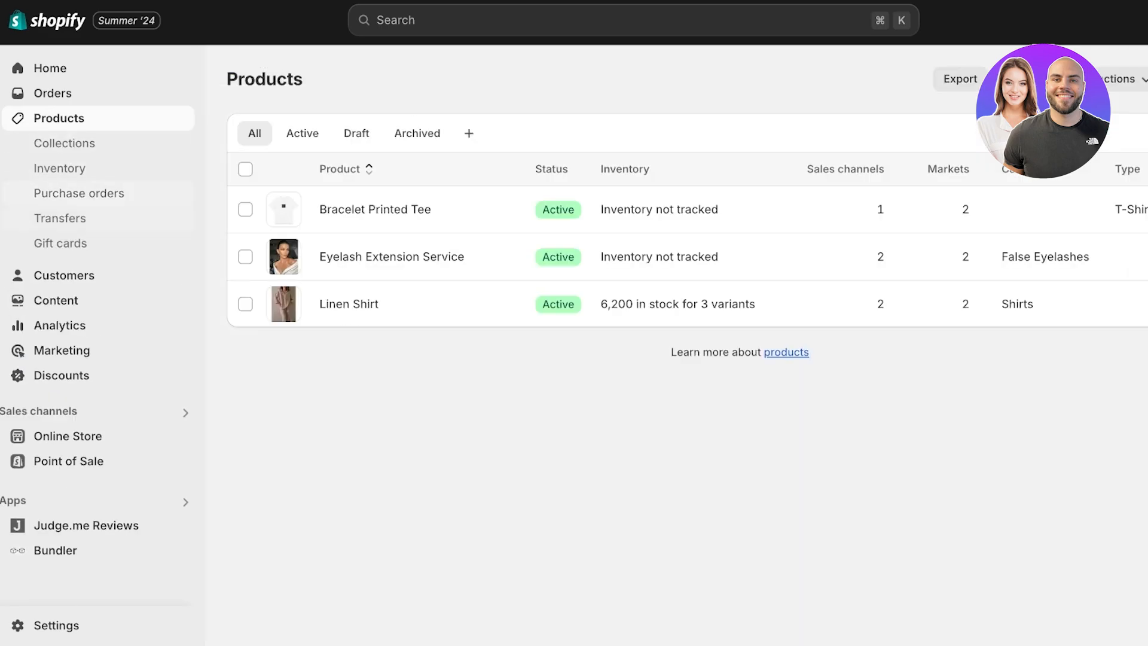
left_click(454, 209)
left_click(67, 435)
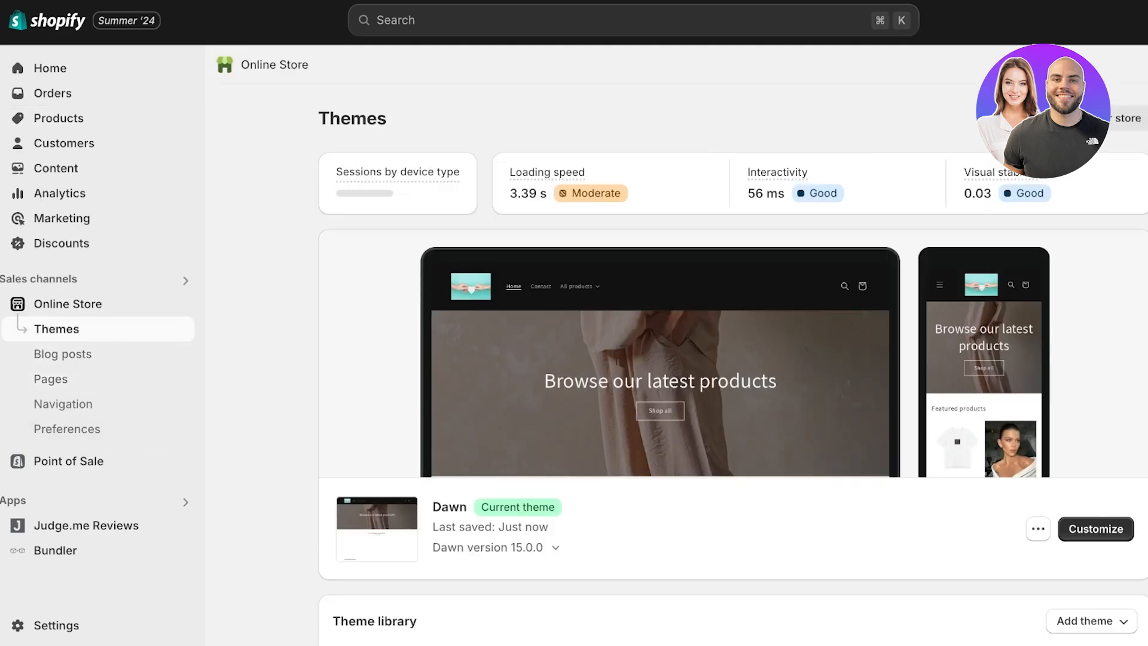
left_click(1094, 528)
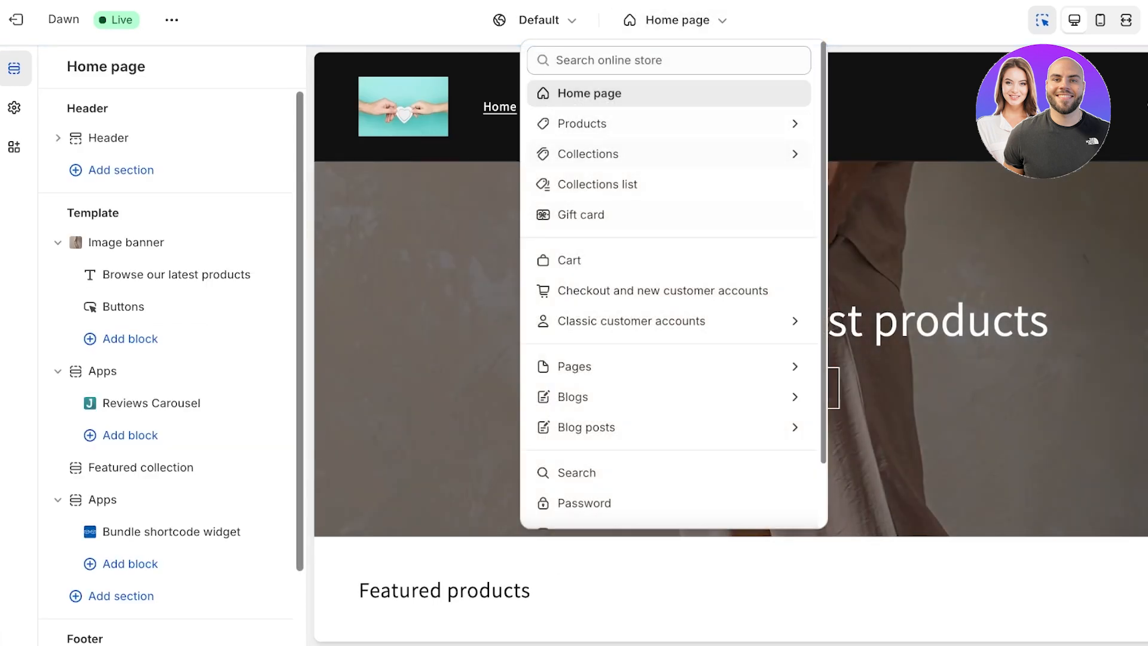
left_click(668, 124)
left_click(668, 150)
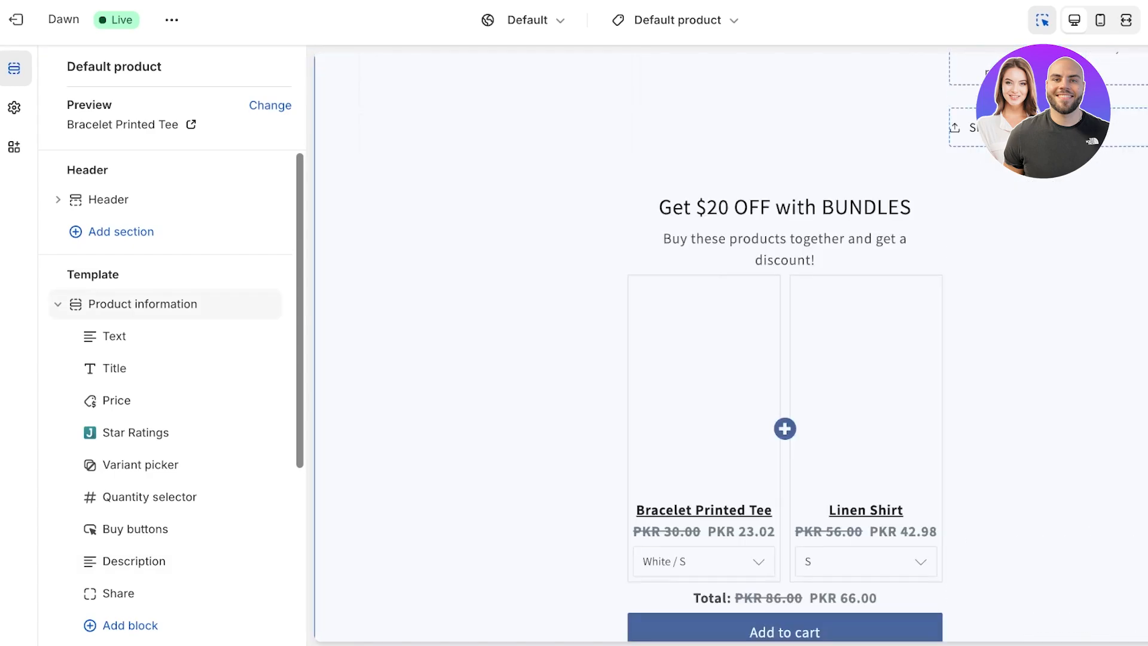
scroll(730, 358, "down", 13)
scroll(731, 358, "up", 8)
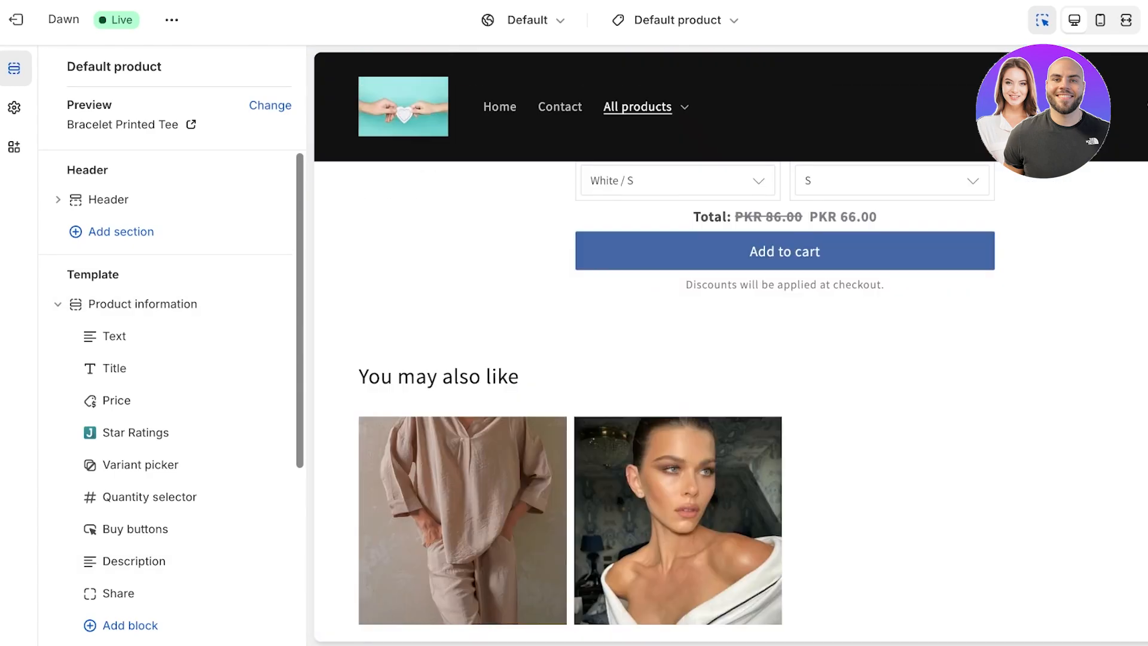
scroll(731, 358, "down", 15)
scroll(731, 359, "up", 14)
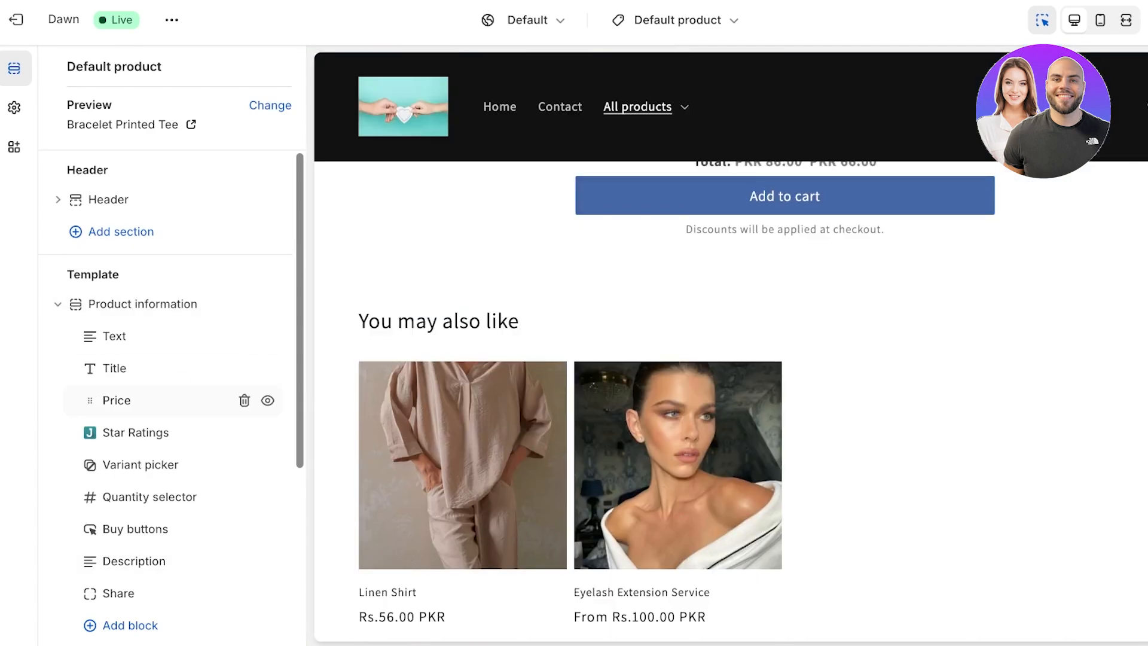
scroll(730, 359, "up", 8)
- Add Bundler's Volume discount element as a new app section in the default product template
scroll(168, 589, "down", 4)
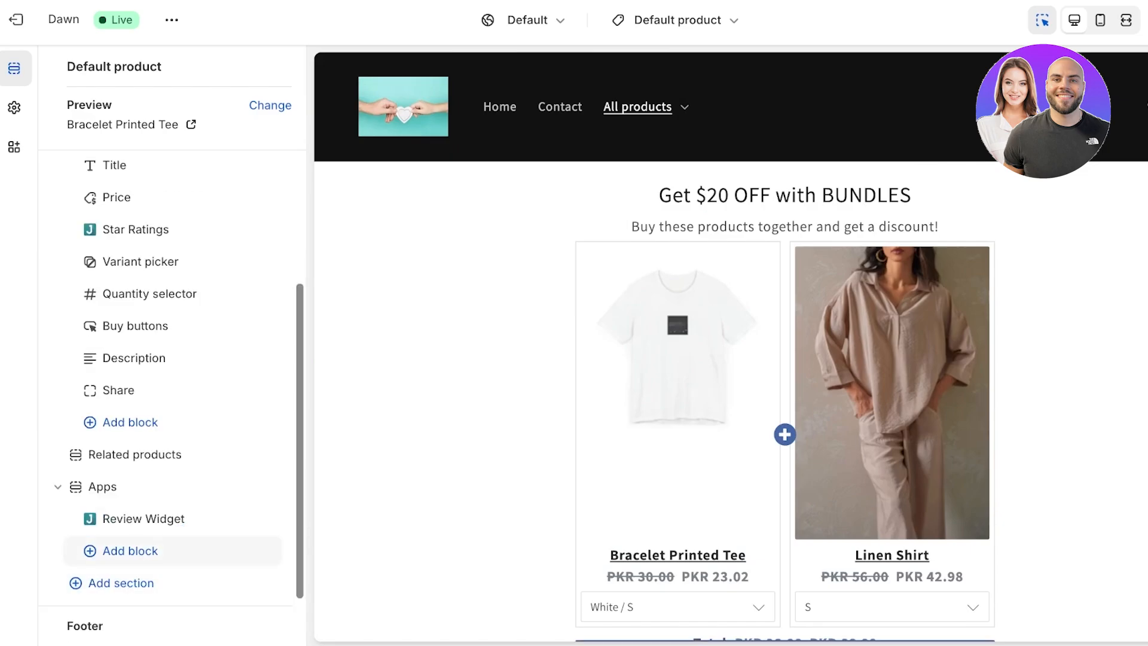
left_click(121, 583)
left_click(459, 209)
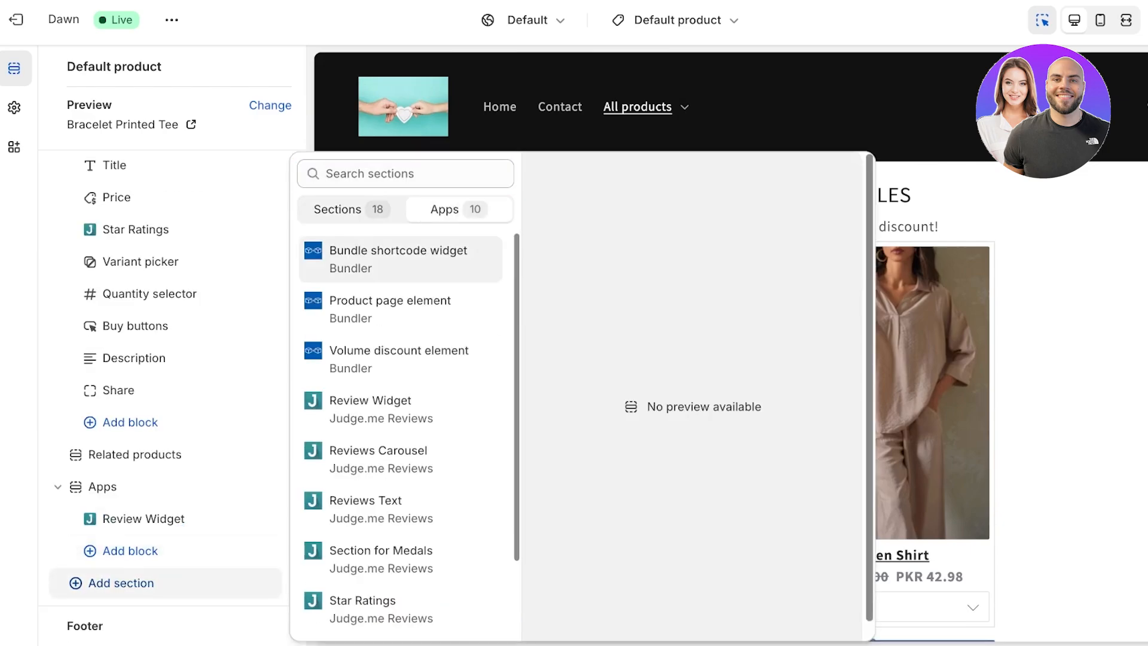
left_click(399, 359)
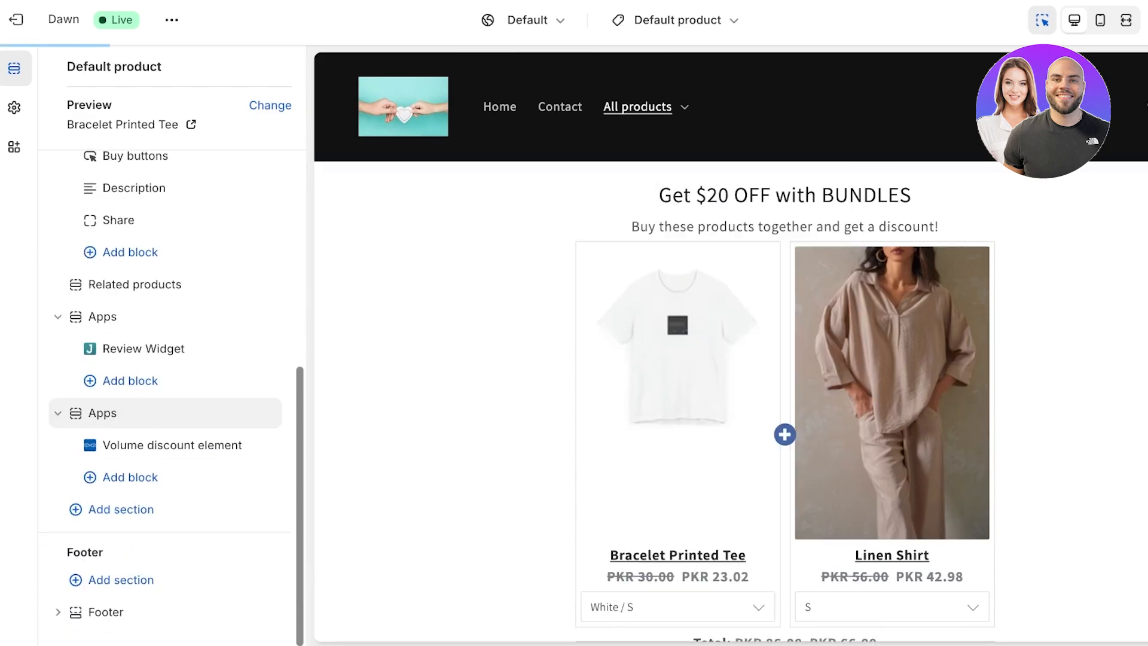